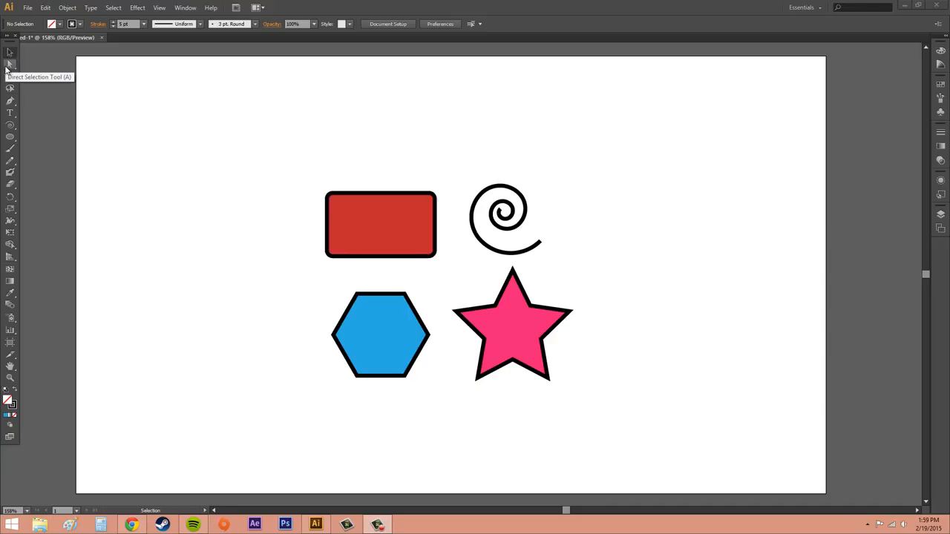
# - Select the red rectangle and the spiral one at a time with the Selection tool, clearing the selection after each
pyautogui.click(8, 66)
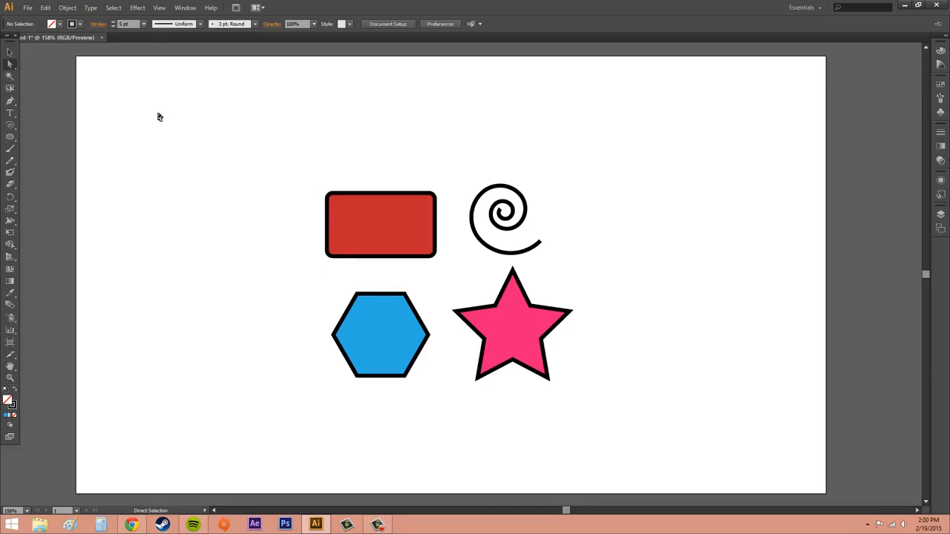
pyautogui.click(9, 52)
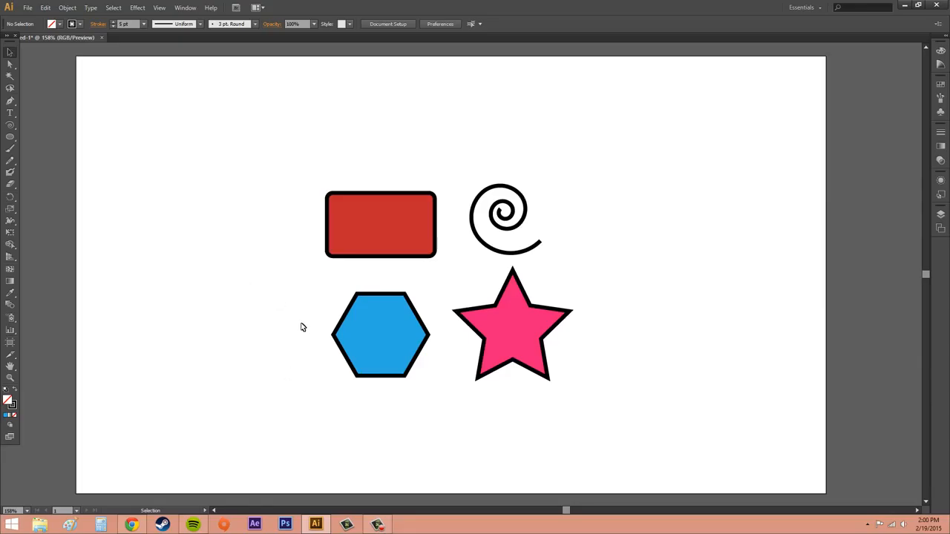
pyautogui.click(400, 225)
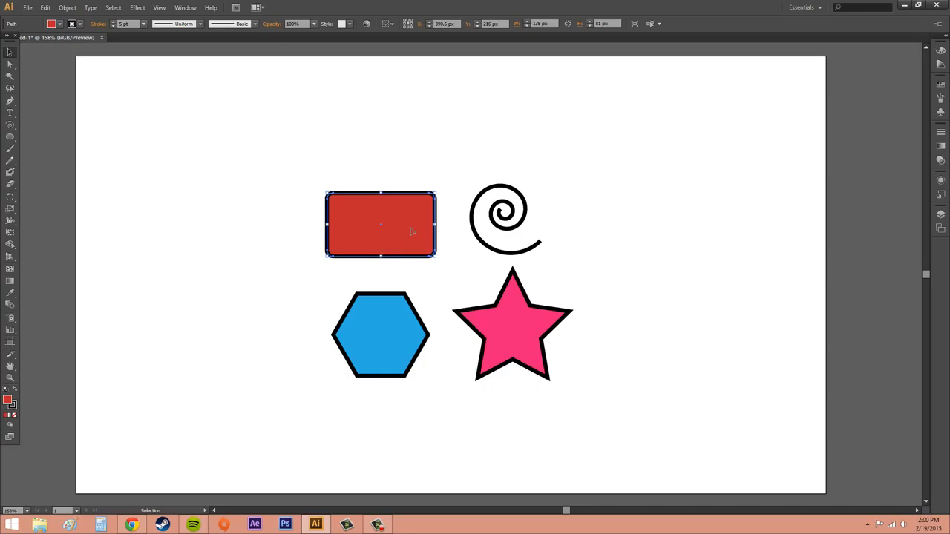
pyautogui.click(462, 280)
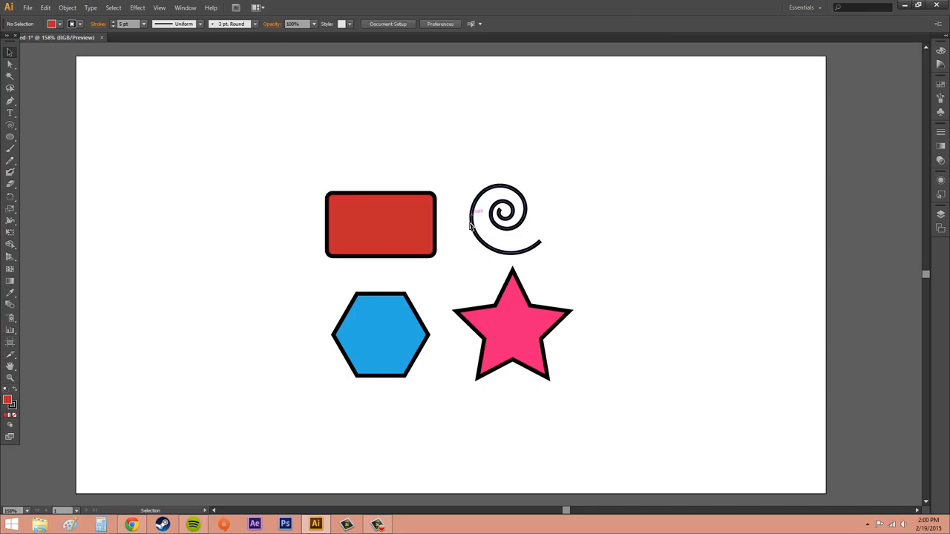
pyautogui.click(511, 210)
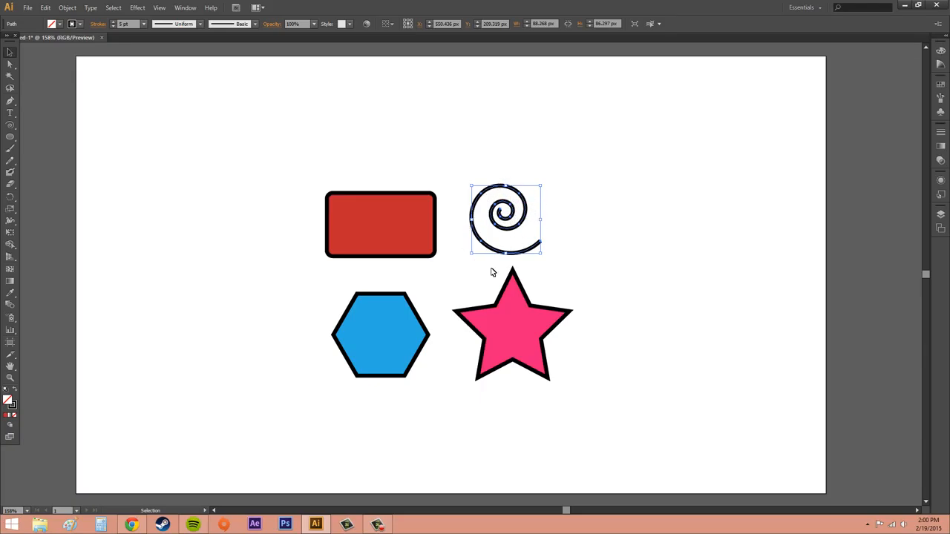
pyautogui.click(588, 221)
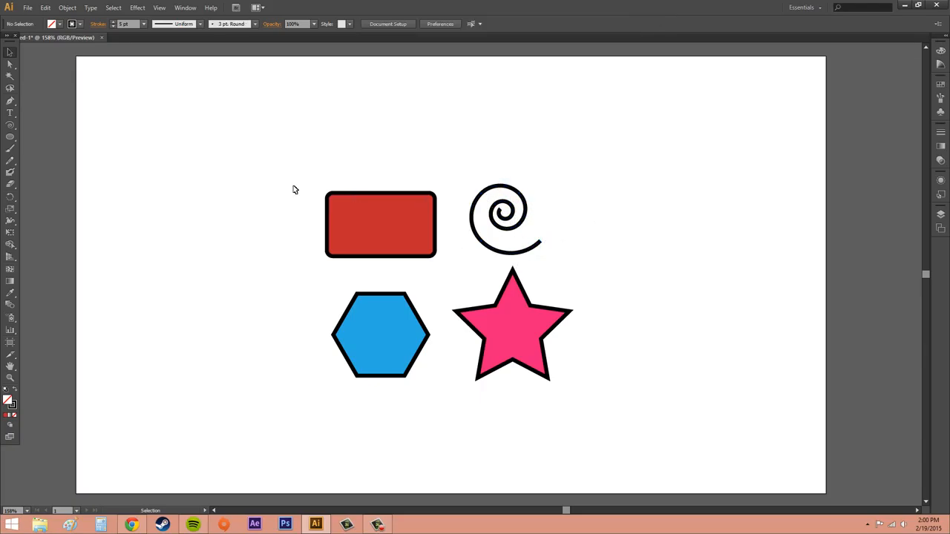
# - Draw an unfilled ellipse about 125 by 129 px beside the spiral with the Ellipse tool, and deselect it
pyautogui.click(10, 137)
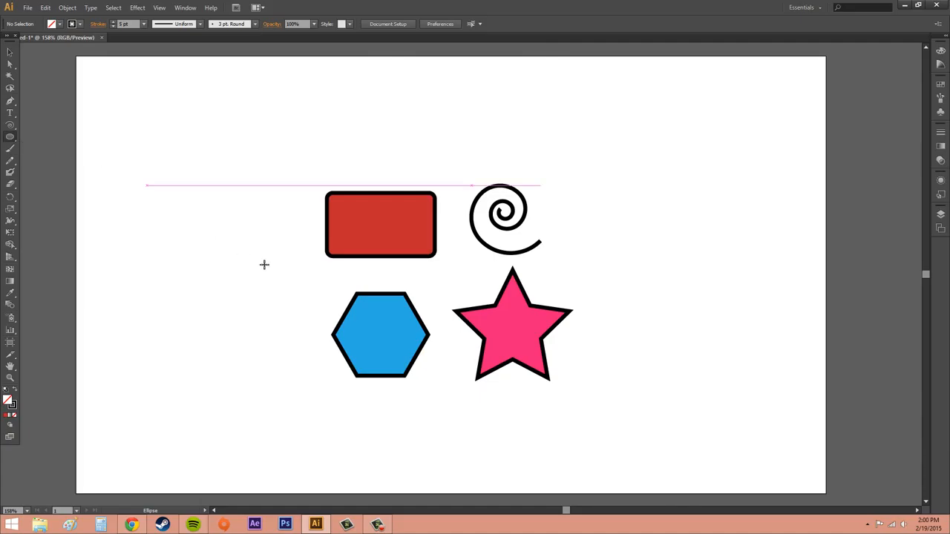
pyautogui.moveTo(598, 181)
pyautogui.mouseDown()
pyautogui.moveTo(651, 263)
pyautogui.moveTo(697, 282)
pyautogui.mouseUp()
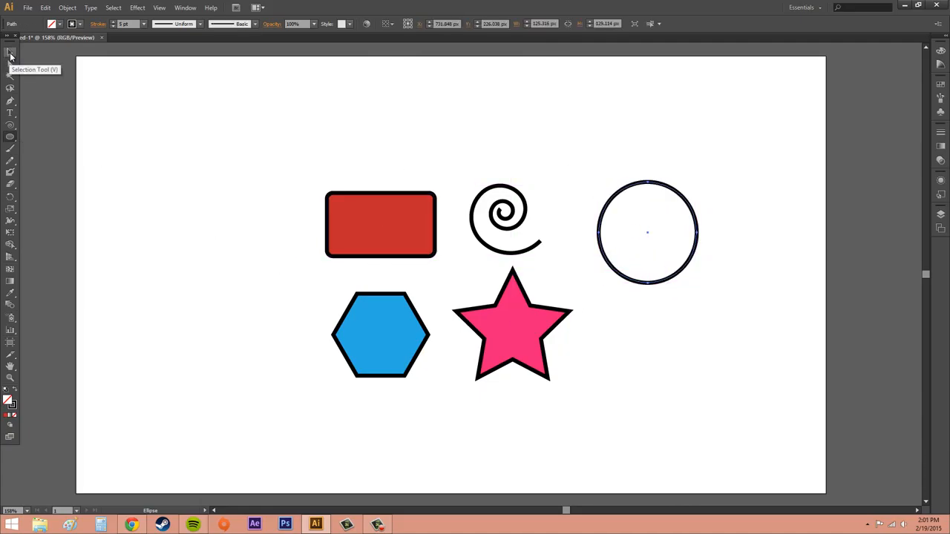
pyautogui.click(9, 55)
pyautogui.click(745, 264)
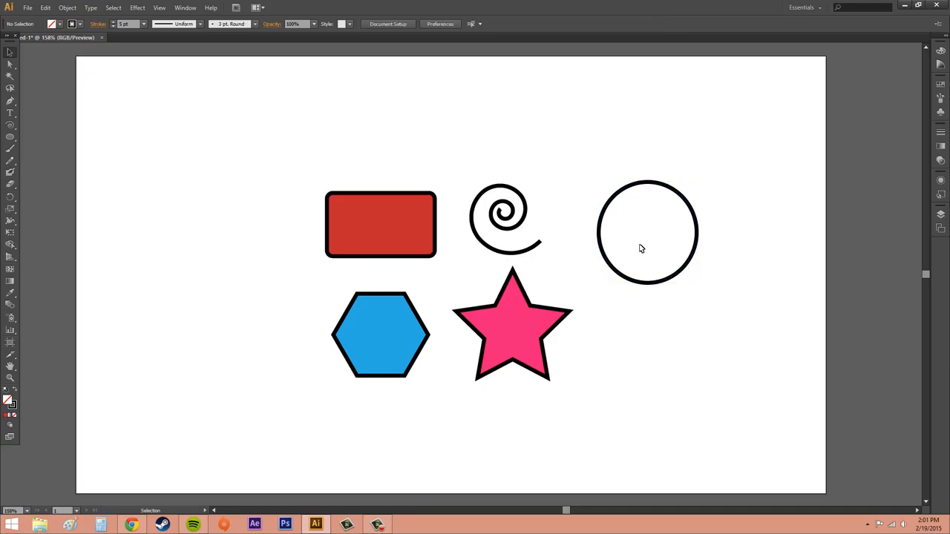
# - Try to select the unfilled circle from inside it, and marquee-select the red rectangle before clearing the selection
pyautogui.moveTo(625, 214); pyautogui.dragTo(665, 249)
pyautogui.moveTo(376, 115); pyautogui.dragTo(446, 161)
pyautogui.moveTo(380, 145); pyautogui.dragTo(412, 213)
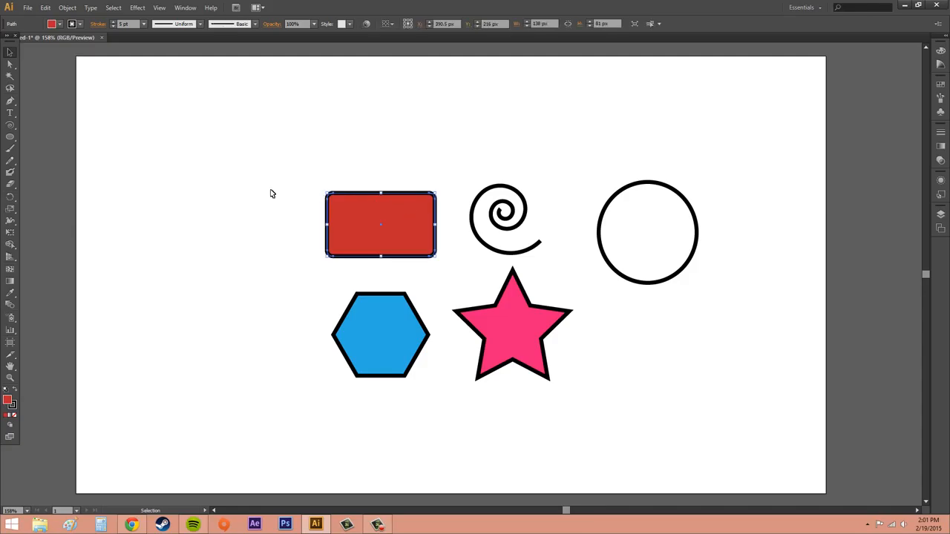
pyautogui.click(264, 267)
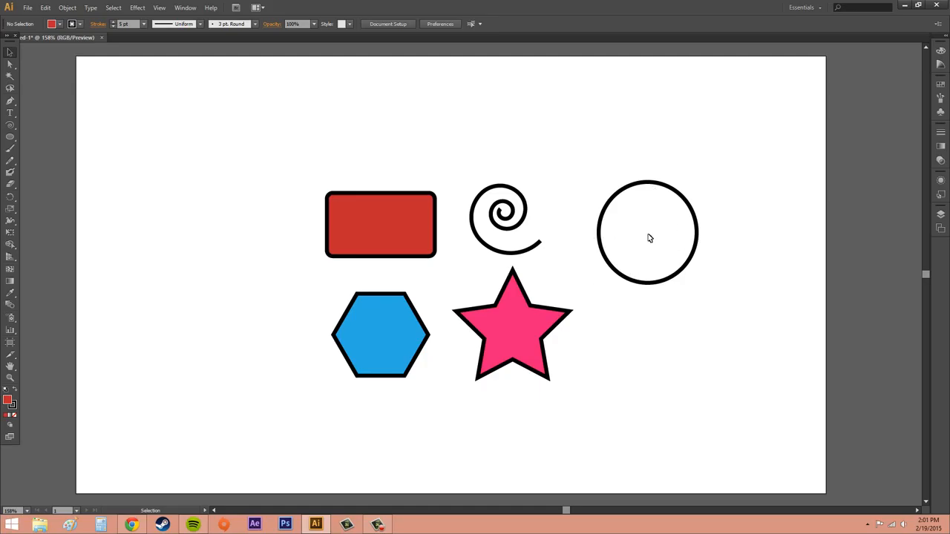
# - Try selecting the circle through its empty interior, and delete it after selecting its outline
pyautogui.moveTo(628, 211); pyautogui.dragTo(664, 251)
pyautogui.moveTo(665, 253); pyautogui.dragTo(665, 253)
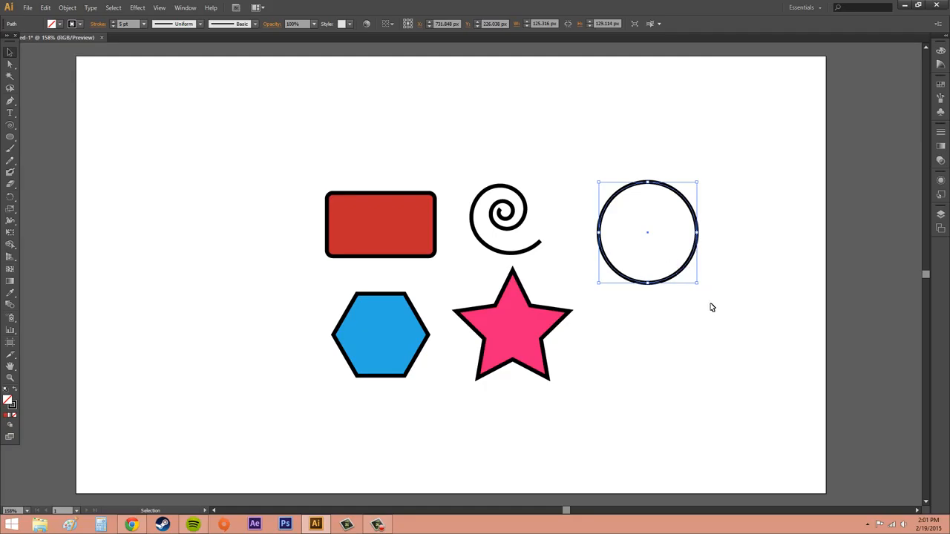
pyautogui.click(675, 257)
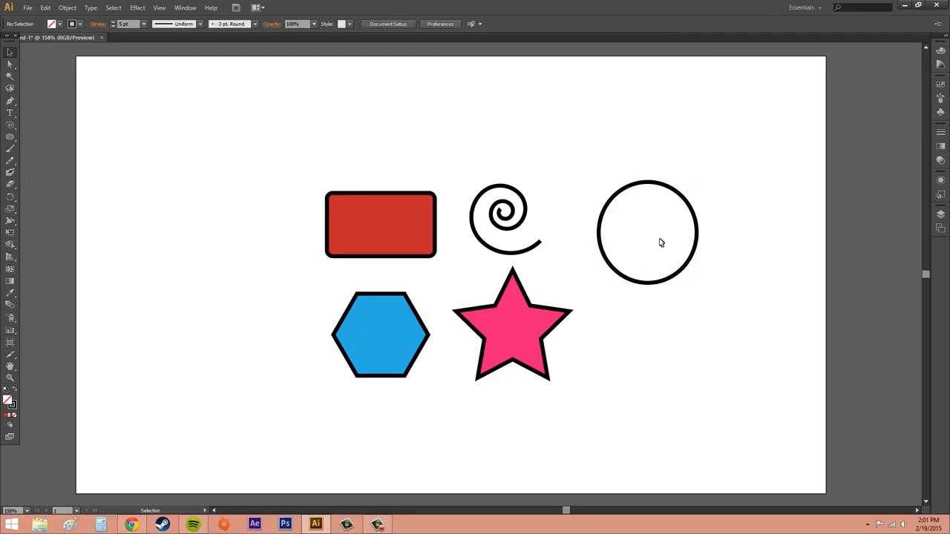
pyautogui.click(664, 282)
pyautogui.press('Delete')
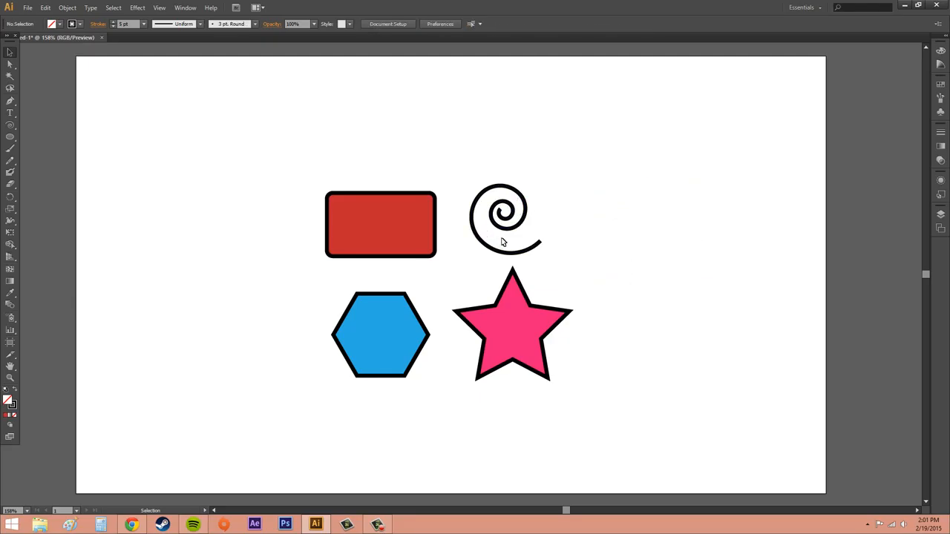
# - Try selecting the spiral from its empty gaps, by its stroke and with a marquee, and clear the selection
pyautogui.moveTo(496, 235); pyautogui.dragTo(518, 246)
pyautogui.click(514, 256)
pyautogui.moveTo(461, 156); pyautogui.dragTo(523, 230)
pyautogui.click(621, 239)
# - Select the rectangle, hexagon, star and spiral together, move them about 8 px right and 9 px up, and deselect them
pyautogui.click(404, 211)
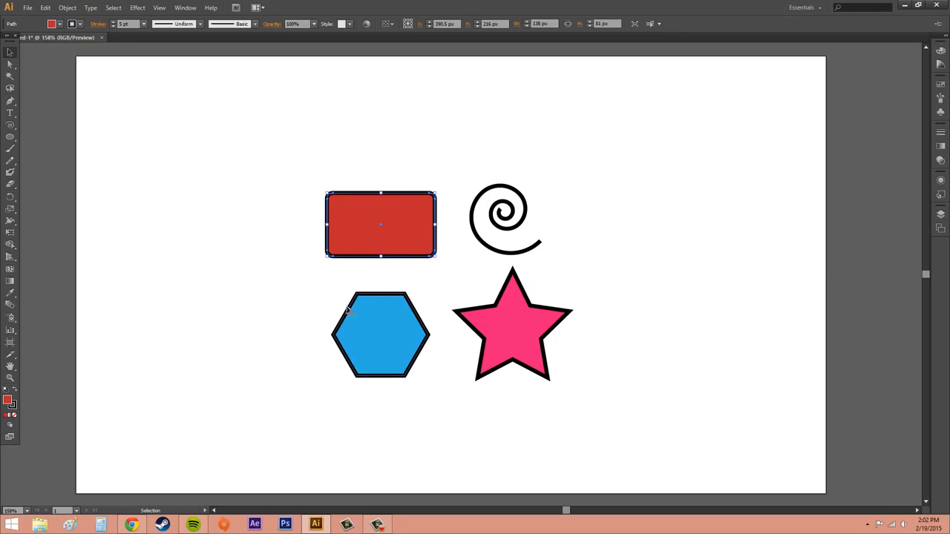
pyautogui.keyDown('shift'); pyautogui.click(384, 334); pyautogui.keyUp('shift')
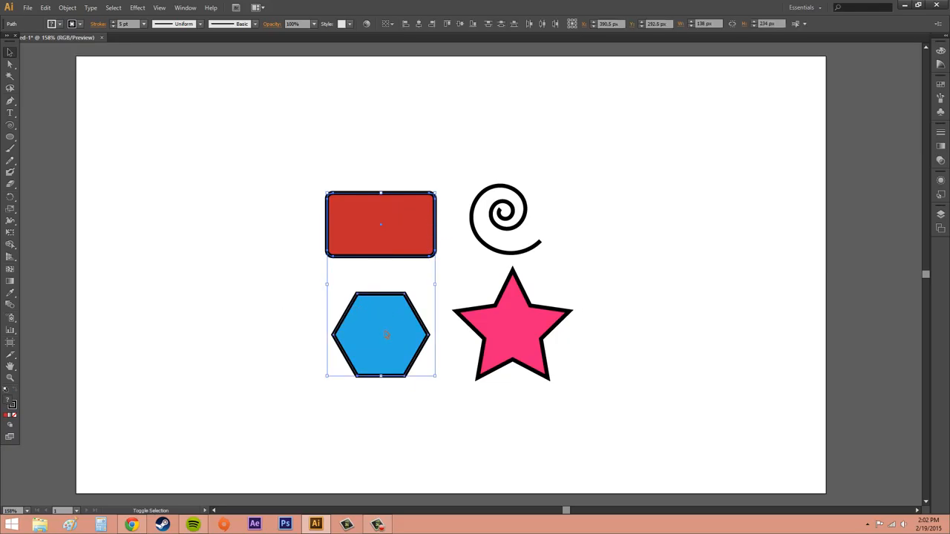
pyautogui.keyDown('shift'); pyautogui.click(524, 333); pyautogui.keyUp('shift')
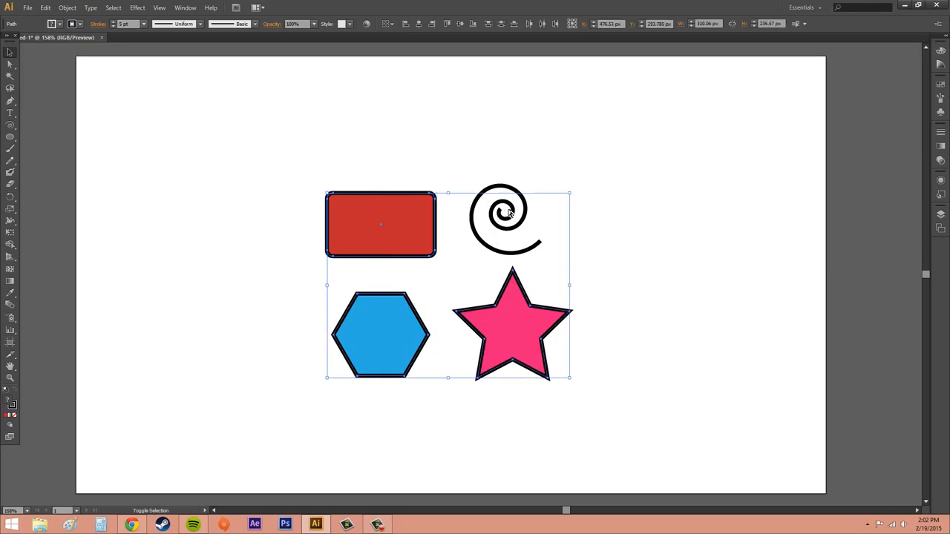
pyautogui.keyDown('shift'); pyautogui.click(540, 231); pyautogui.keyUp('shift')
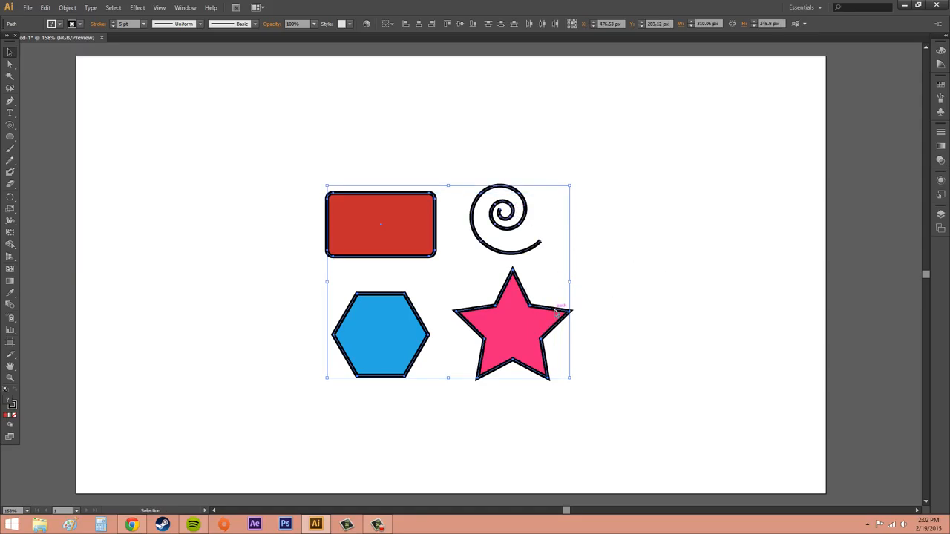
pyautogui.moveTo(571, 304); pyautogui.dragTo(545, 286)
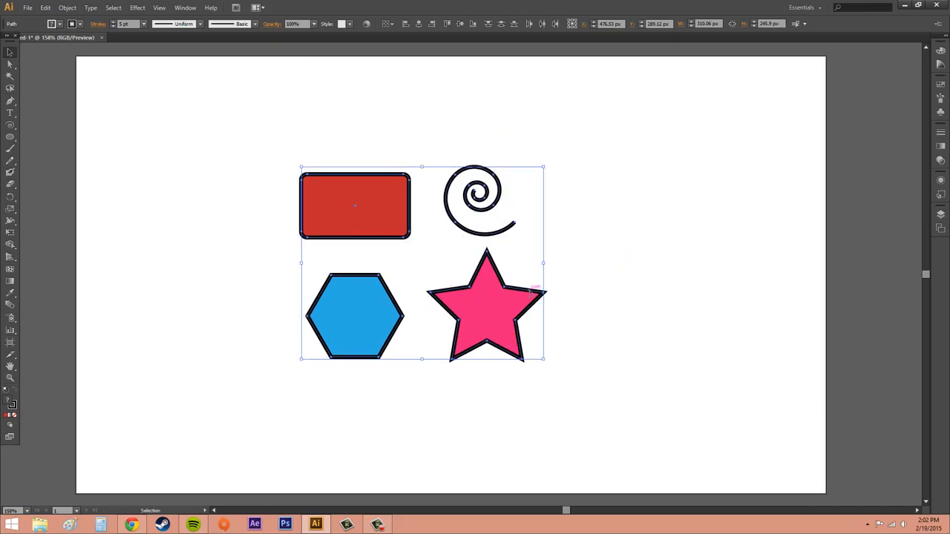
pyautogui.moveTo(502, 307); pyautogui.dragTo(524, 329)
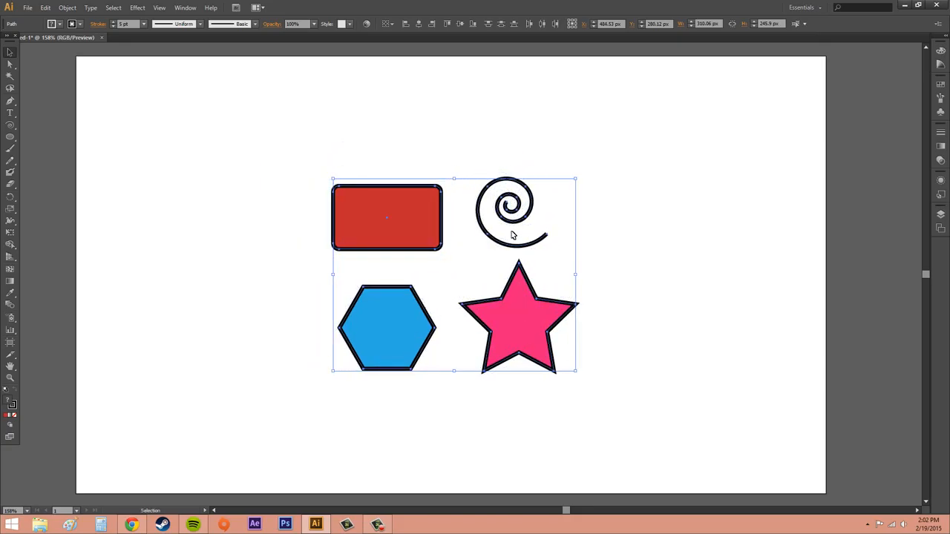
pyautogui.moveTo(511, 231); pyautogui.dragTo(530, 235)
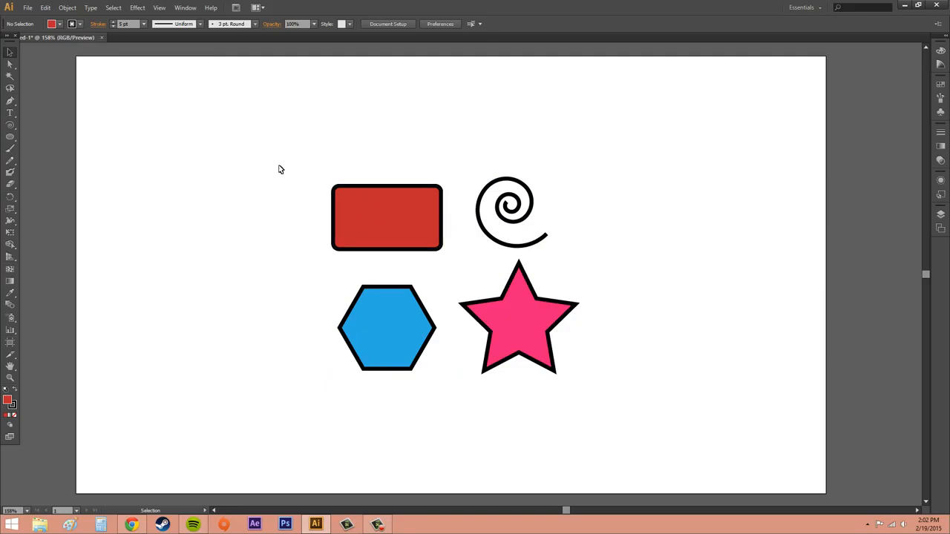
# - Marquee-select all four shapes at once, and clear the selection
pyautogui.moveTo(278, 128); pyautogui.dragTo(624, 401)
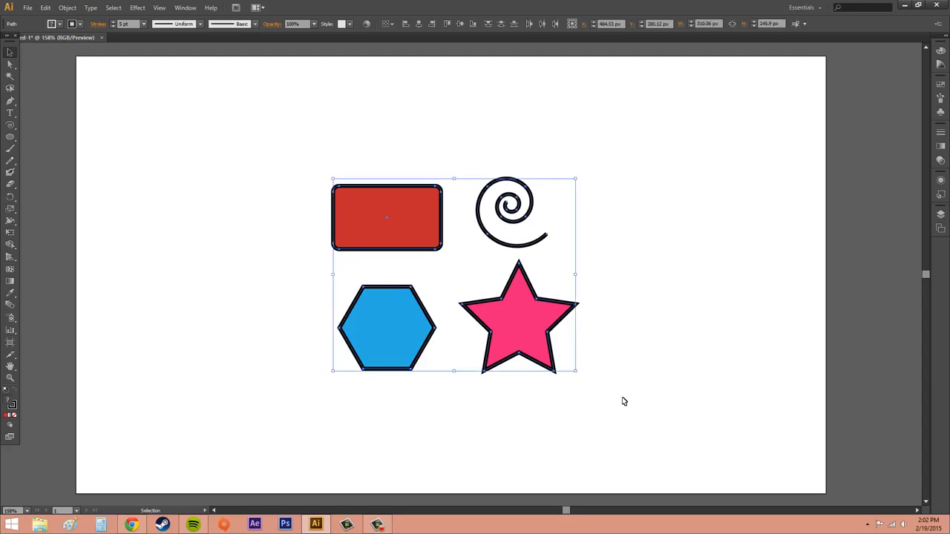
pyautogui.moveTo(293, 130); pyautogui.dragTo(521, 384)
pyautogui.click(681, 254)
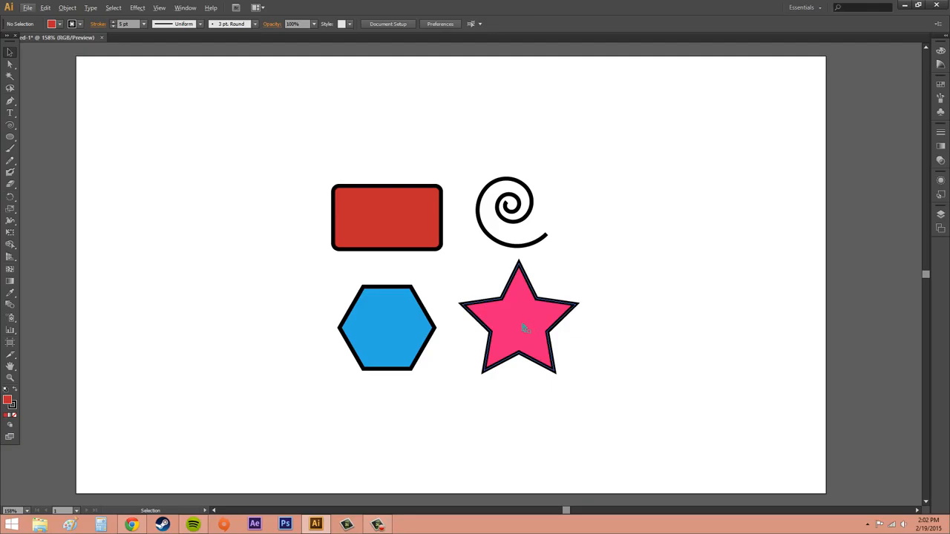
# - Duplicate the pink star to the right of the original, and delete the copy
pyautogui.moveTo(534, 327); pyautogui.dragTo(678, 299)
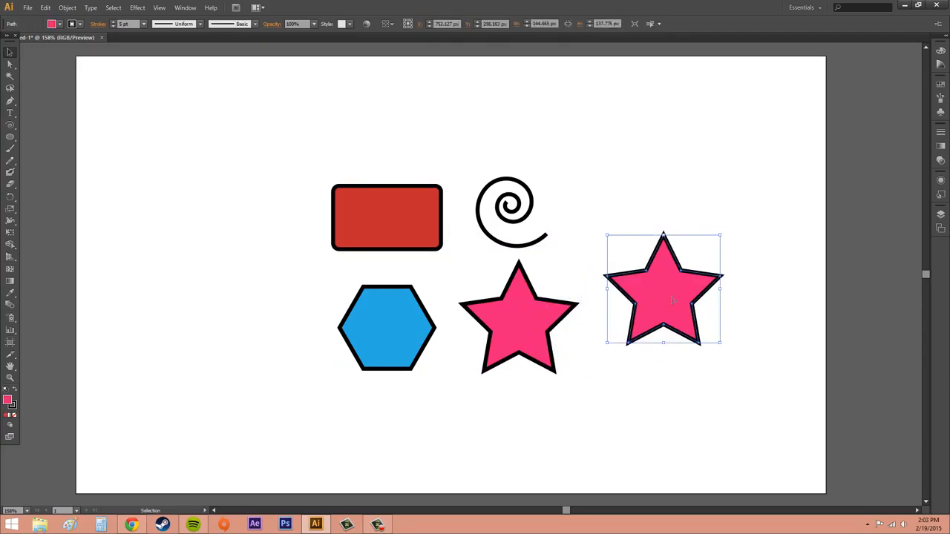
pyautogui.press('Delete')
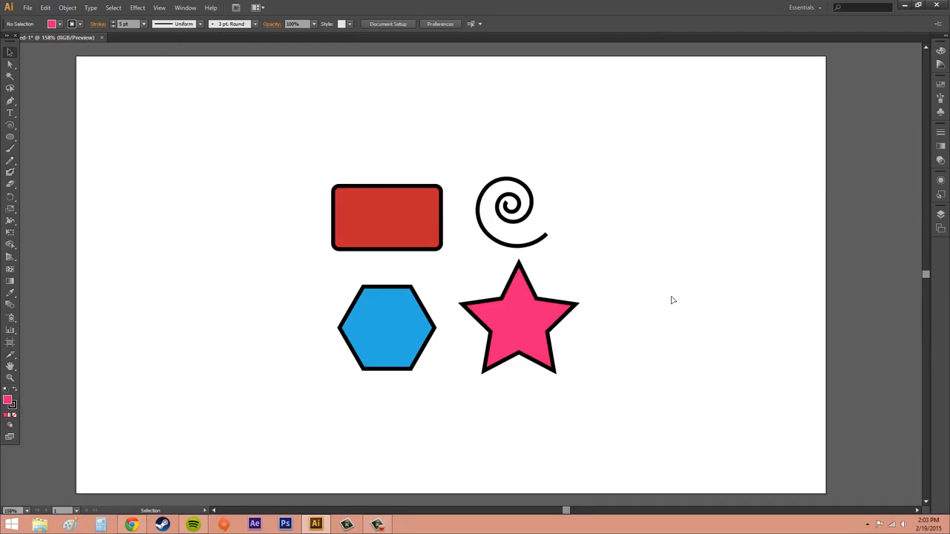
# - Move the red rectangle up to about Y 160 px with the Direct Selection tool
pyautogui.click(9, 66)
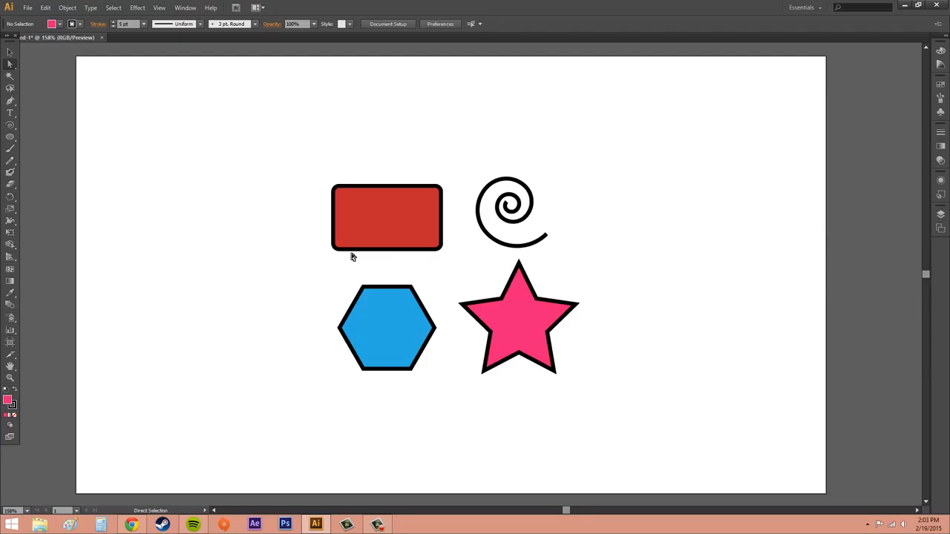
pyautogui.click(10, 65)
pyautogui.click(399, 233)
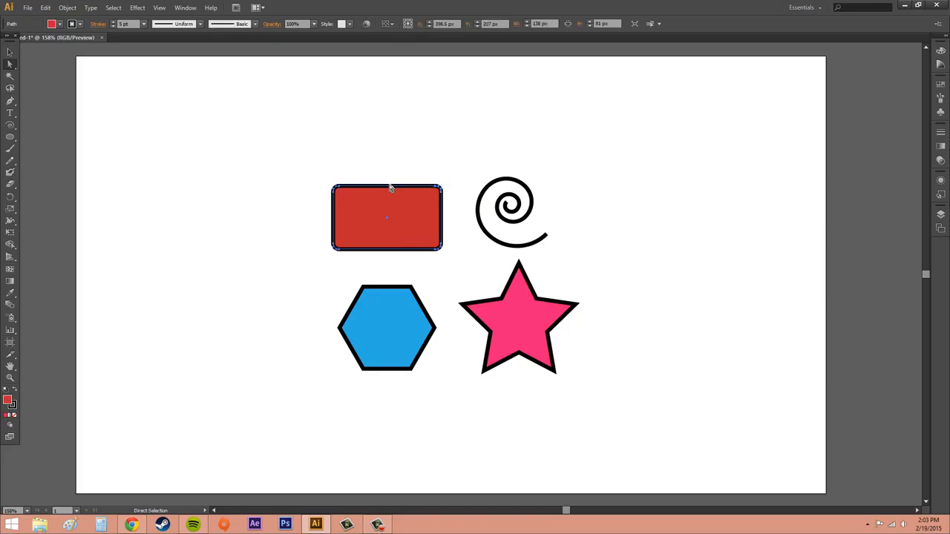
pyautogui.moveTo(390, 189); pyautogui.dragTo(387, 153)
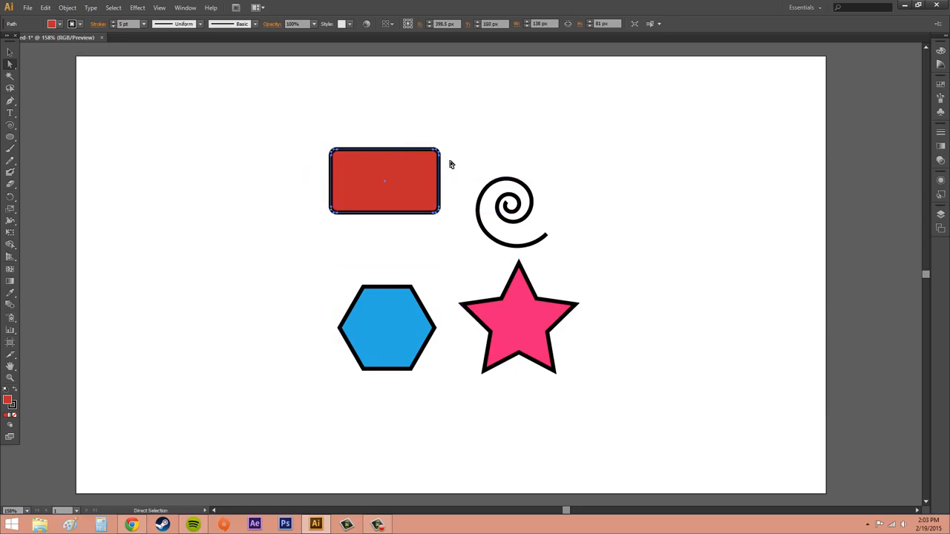
# - Shift the whole red rectangle slightly upward with the Direct Selection tool at 400% zoom, and deselect it
pyautogui.scroll(1, 446, 152)
pyautogui.scroll(-1, 438, 179)
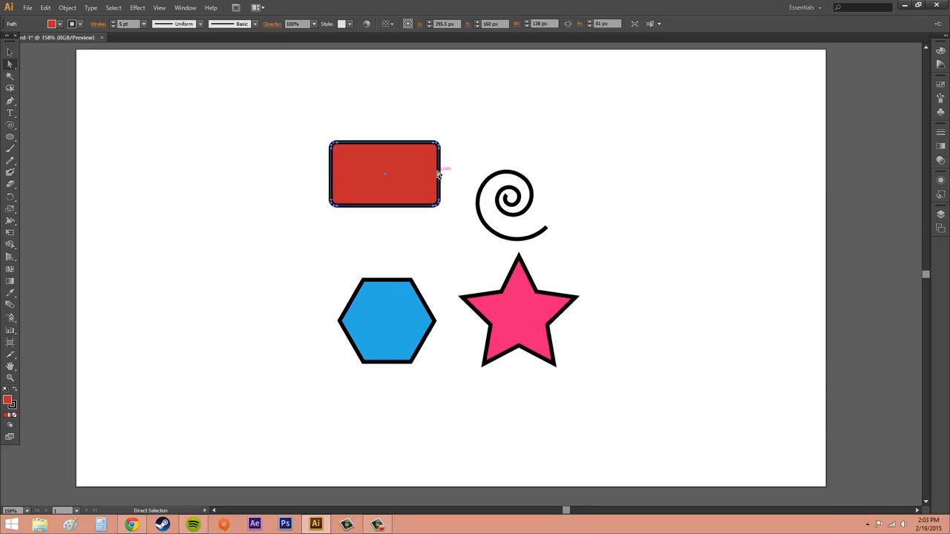
pyautogui.press('z')
pyautogui.click(437, 144)
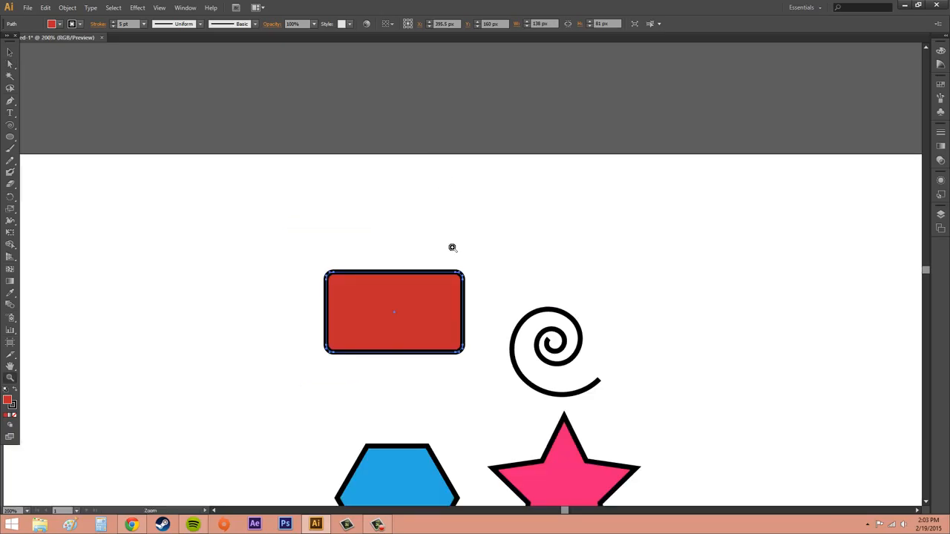
pyautogui.click(460, 278)
pyautogui.click(467, 280)
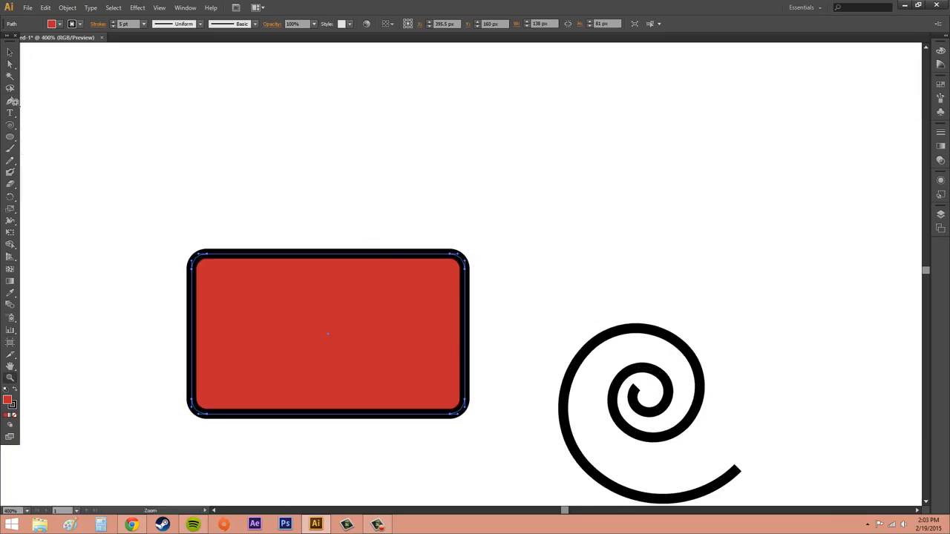
pyautogui.click(9, 63)
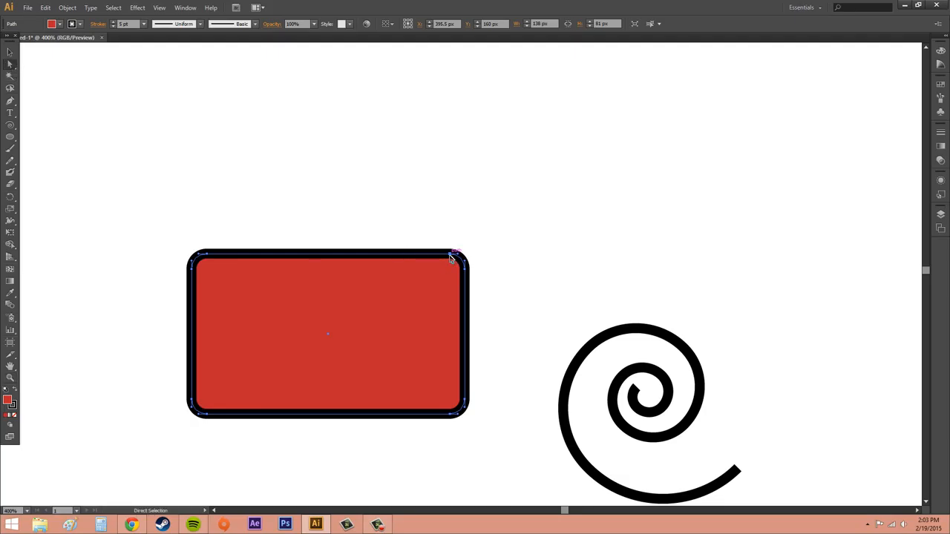
pyautogui.moveTo(447, 245)
pyautogui.mouseDown()
pyautogui.moveTo(445, 220)
pyautogui.moveTo(447, 239)
pyautogui.mouseUp()
pyautogui.click(490, 244)
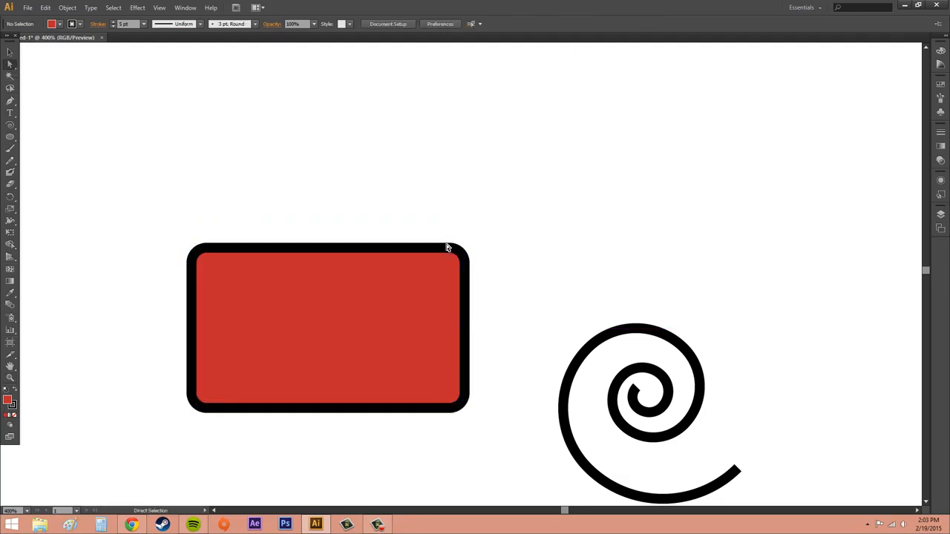
# - Move only the anchor point at the right end of the rectangle's top edge to about X 439.5 px, Y 80 px
pyautogui.click(452, 250)
pyautogui.click(452, 250)
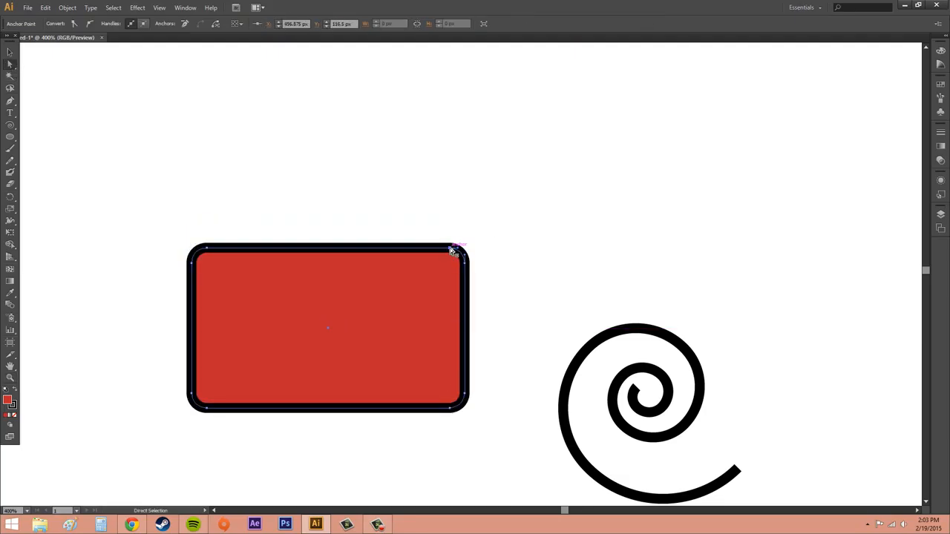
pyautogui.moveTo(452, 250); pyautogui.dragTo(416, 175)
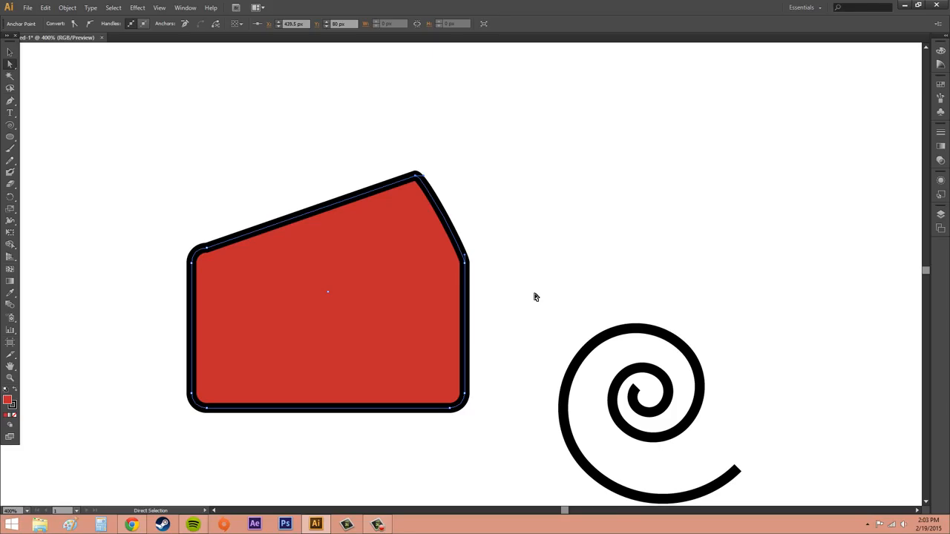
# - Undo the rectangle's anchor point move, and try pulling the upper anchor point of its right edge outward
pyautogui.hotkey('ctrl', 'z')
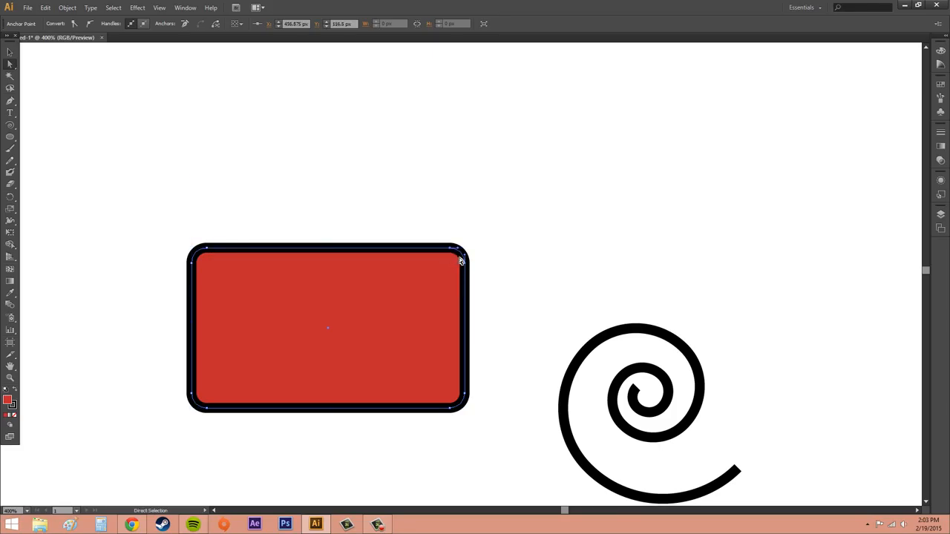
pyautogui.moveTo(466, 257); pyautogui.dragTo(550, 254)
pyautogui.hotkey('ctrl', 'z')
pyautogui.click(476, 301)
# - Move the whole red rectangle down to about X 398.5 px, Y 200 px with the Selection tool, and deselect it
pyautogui.scroll(-2, 476, 302)
pyautogui.press('z')
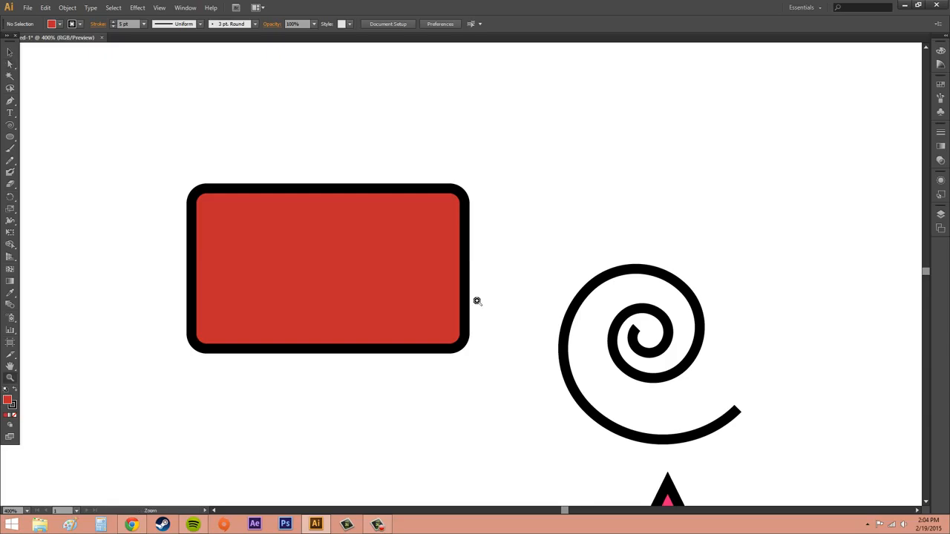
pyautogui.keyDown('alt'); pyautogui.click(509, 328); pyautogui.keyUp('alt')
pyautogui.keyDown('alt'); pyautogui.click(505, 345); pyautogui.keyUp('alt')
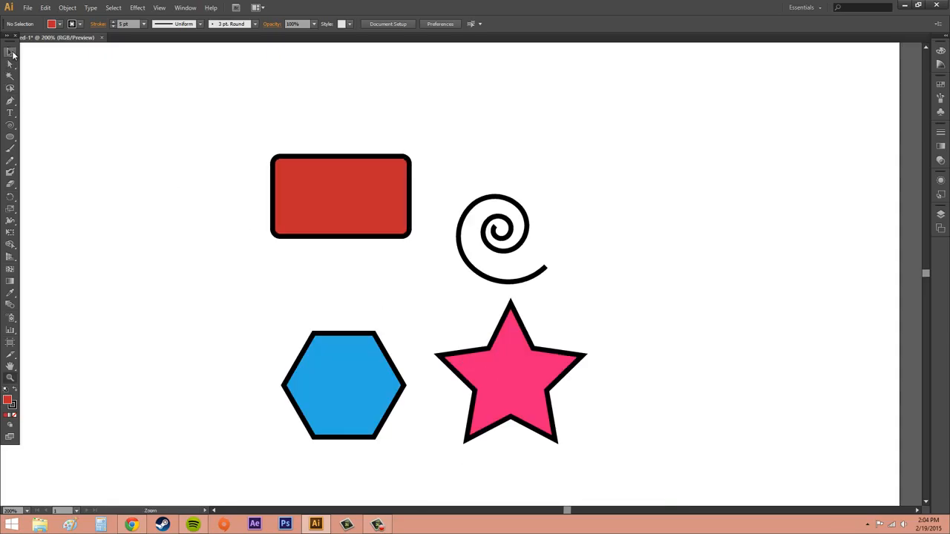
pyautogui.click(11, 53)
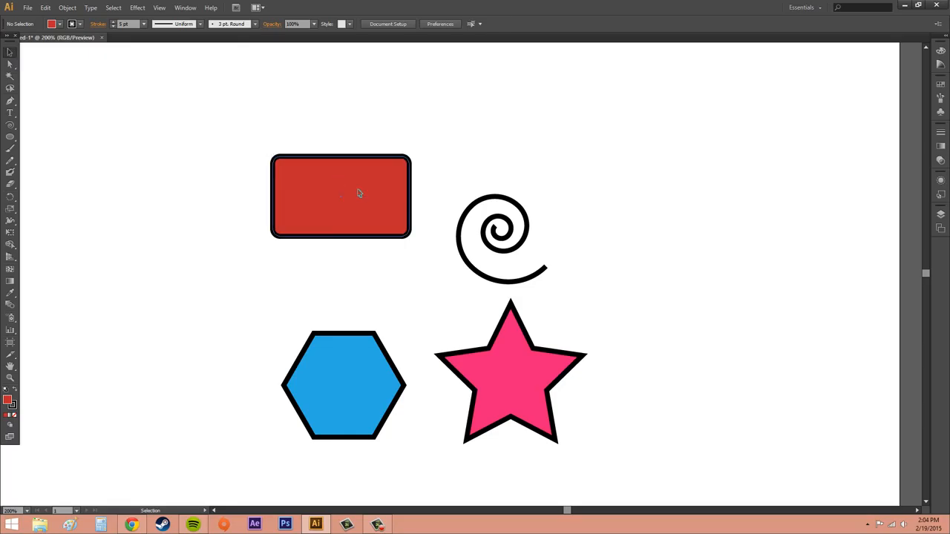
pyautogui.moveTo(357, 193); pyautogui.dragTo(360, 234)
pyautogui.click(643, 255)
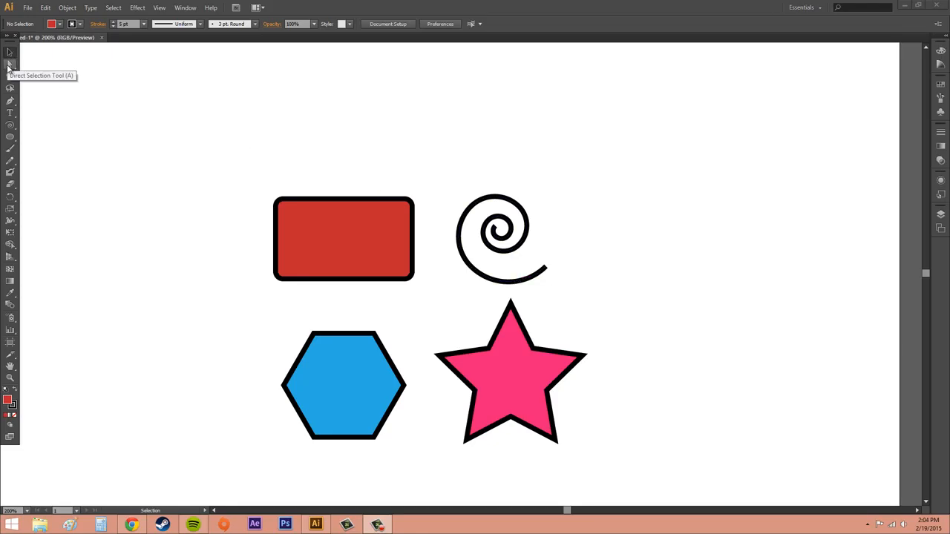
# - Try raising the hexagon's two upper anchor points together with the Direct Selection tool, making the shape about 125 px tall
pyautogui.click(8, 65)
pyautogui.click(358, 339)
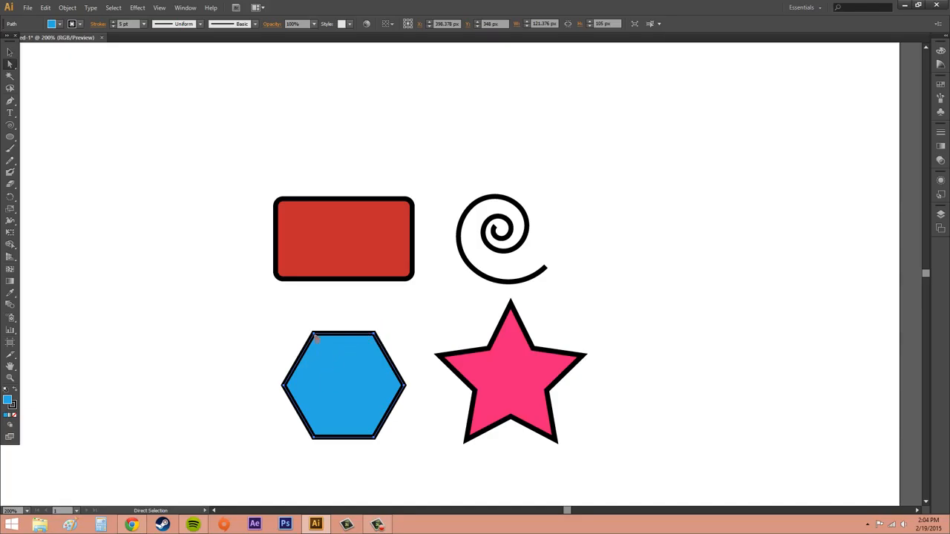
pyautogui.moveTo(280, 310); pyautogui.dragTo(391, 361)
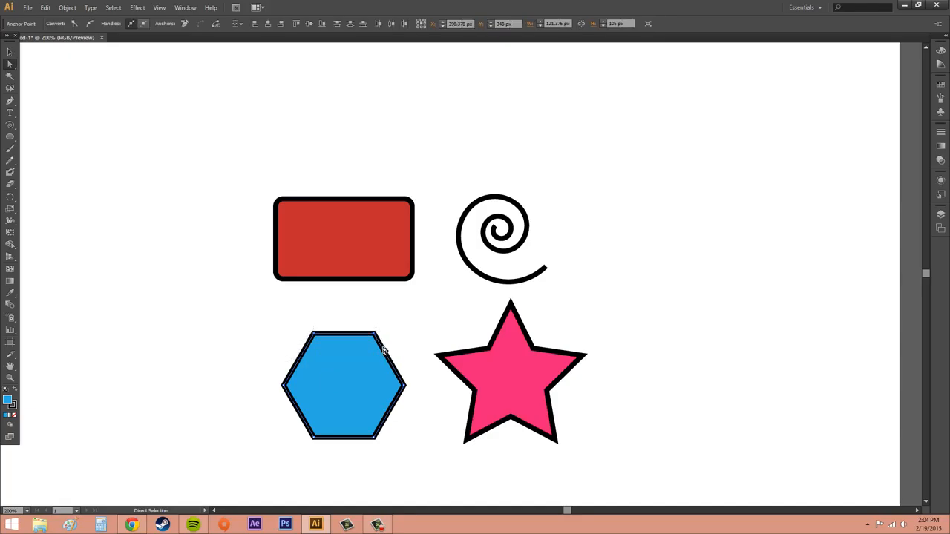
pyautogui.click(332, 345)
pyautogui.moveTo(292, 309); pyautogui.dragTo(378, 343)
pyautogui.moveTo(309, 329)
pyautogui.mouseDown()
pyautogui.moveTo(293, 313)
pyautogui.moveTo(231, 322)
pyautogui.moveTo(360, 324)
pyautogui.moveTo(310, 311)
pyautogui.mouseUp()
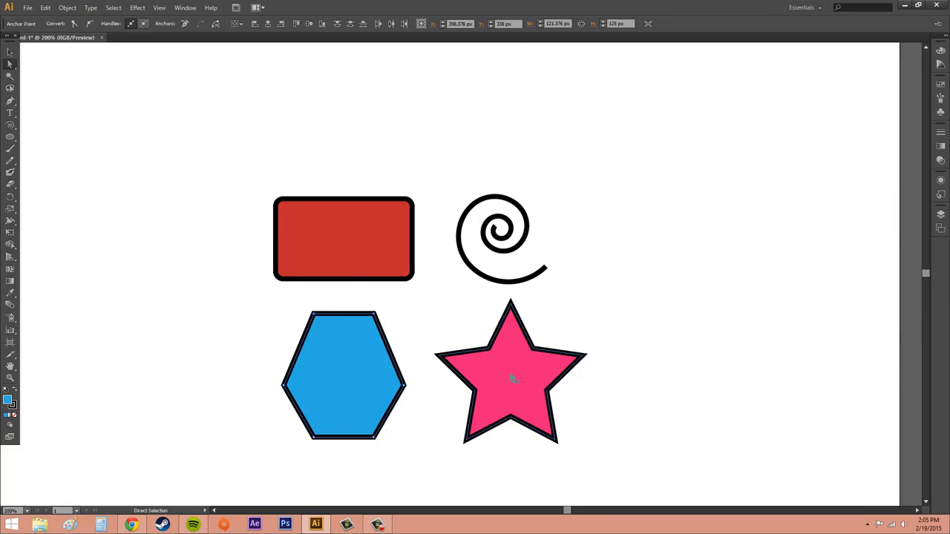
pyautogui.hotkey('ctrl', 'z')
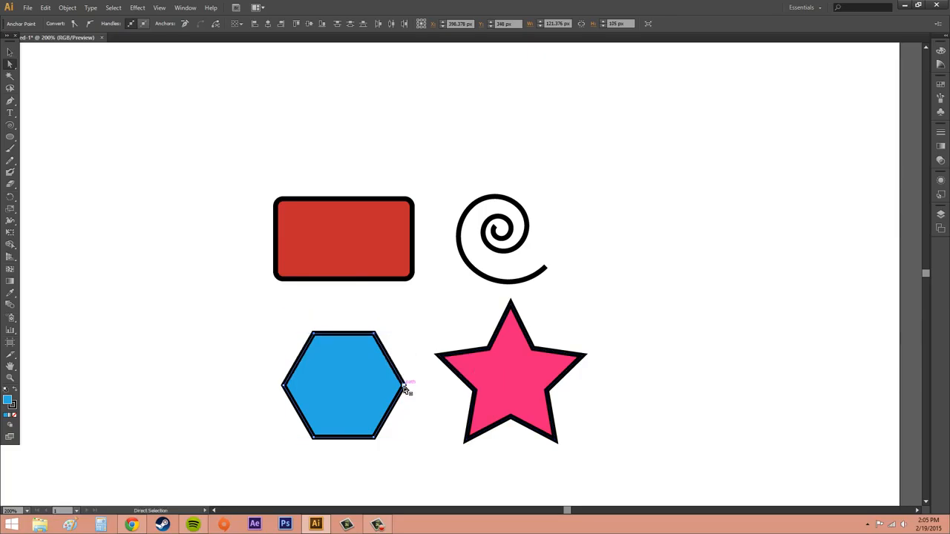
# - Try shifting the hexagon's leftmost and rightmost anchor points together to the left, making the shape about 170 px wide
pyautogui.click(405, 384)
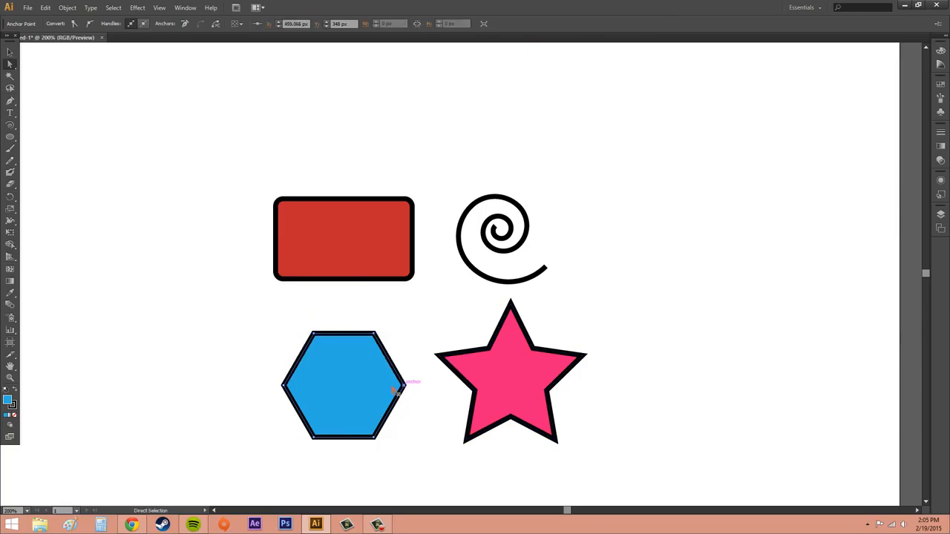
pyautogui.keyDown('shift'); pyautogui.click(284, 386); pyautogui.keyUp('shift')
pyautogui.moveTo(405, 384); pyautogui.dragTo(323, 389)
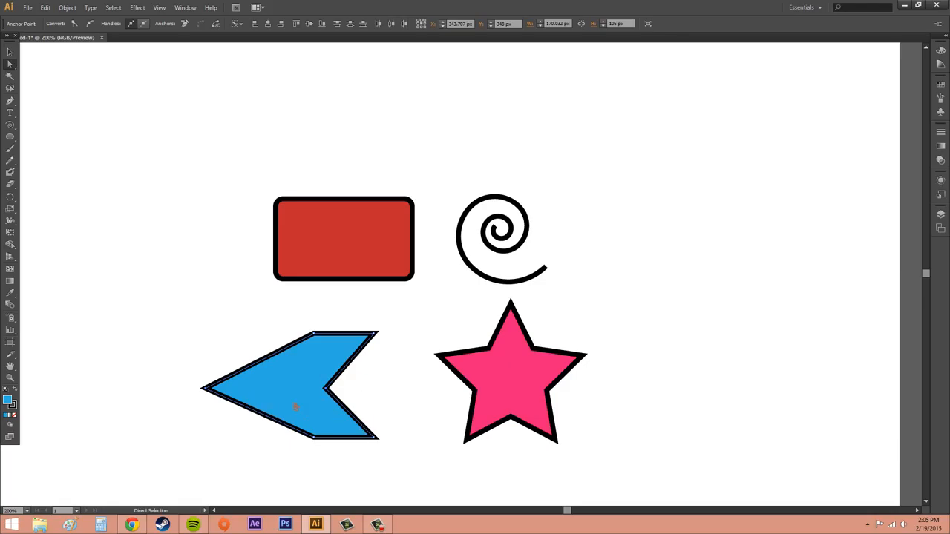
pyautogui.hotkey('ctrl', 'z')
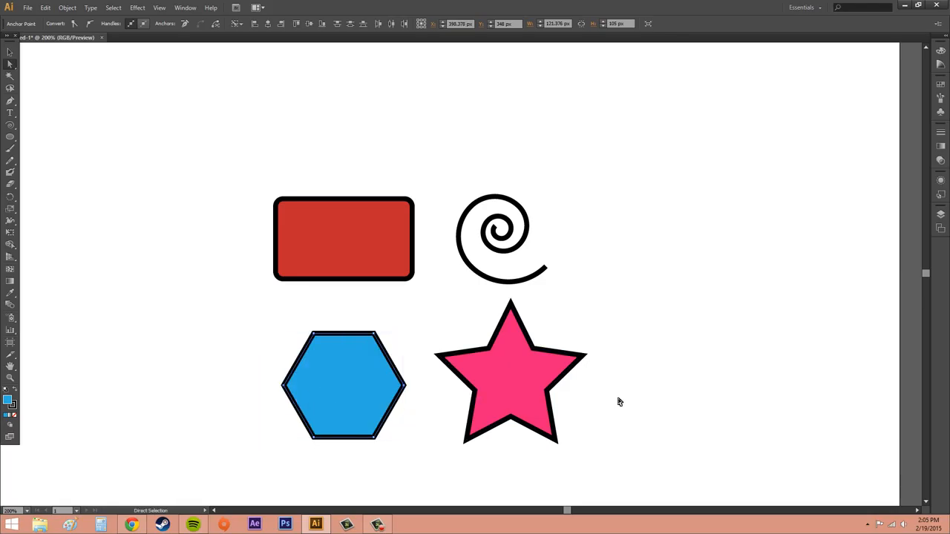
pyautogui.click(651, 400)
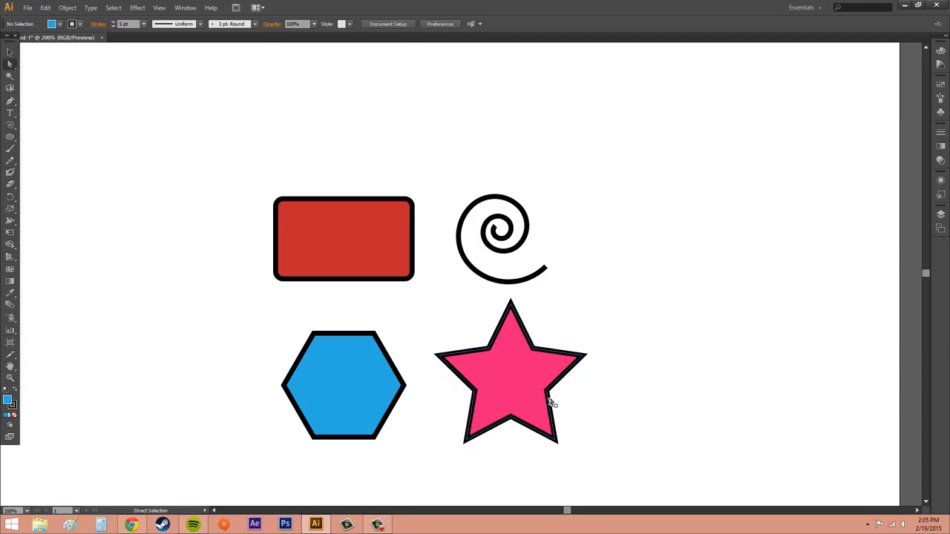
# - Select the hexagon's top and upper-right edges with the Direct Selection tool, and deselect them
pyautogui.click(368, 334)
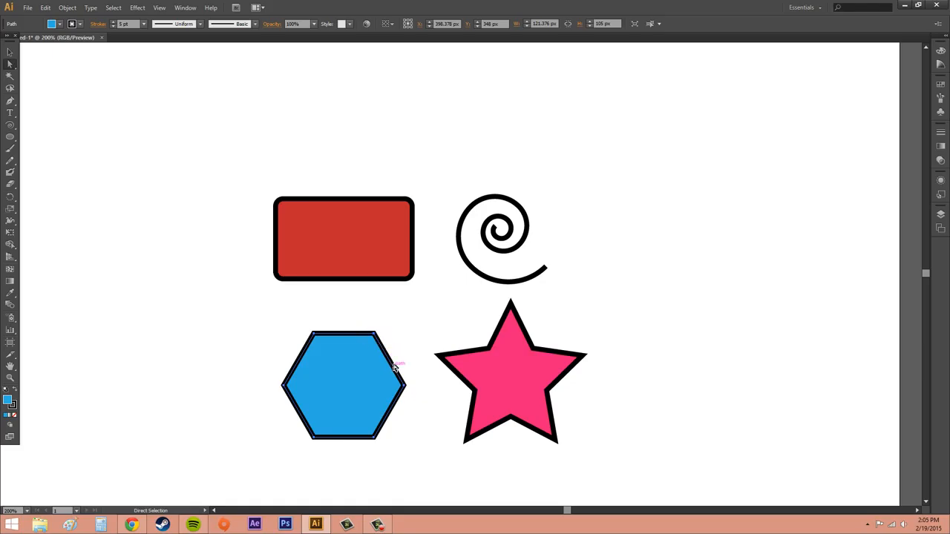
pyautogui.moveTo(390, 359)
pyautogui.mouseDown()
pyautogui.moveTo(417, 342)
pyautogui.moveTo(375, 365)
pyautogui.moveTo(390, 360)
pyautogui.mouseUp()
pyautogui.click(419, 338)
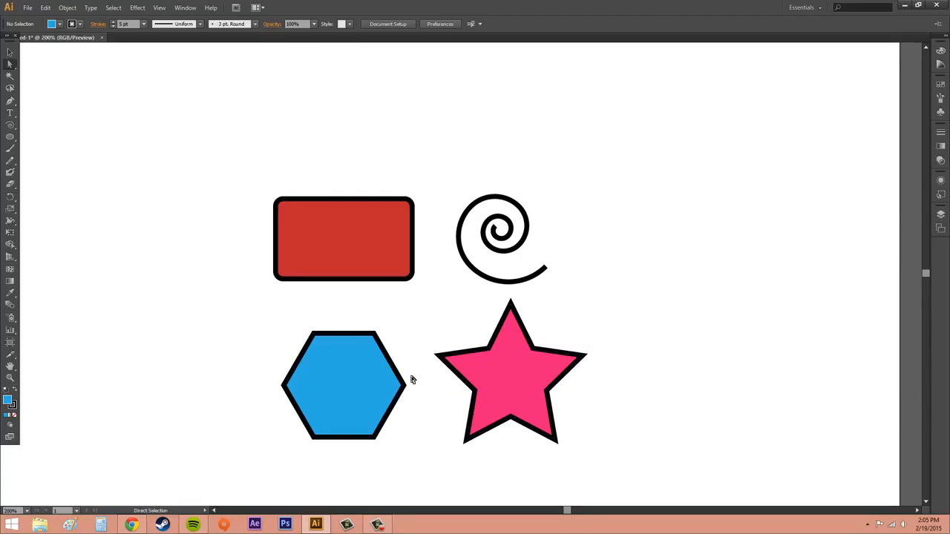
# - Select the red rectangle, spiral and blue hexagon without the star using the Lasso tool, and clear the selection
pyautogui.click(9, 89)
pyautogui.moveTo(305, 184)
pyautogui.mouseDown()
pyautogui.moveTo(261, 186)
pyautogui.moveTo(239, 232)
pyautogui.moveTo(236, 309)
pyautogui.moveTo(273, 456)
pyautogui.moveTo(340, 487)
pyautogui.moveTo(390, 477)
pyautogui.moveTo(417, 452)
pyautogui.moveTo(428, 423)
pyautogui.moveTo(432, 319)
pyautogui.moveTo(446, 296)
pyautogui.moveTo(525, 303)
pyautogui.moveTo(583, 287)
pyautogui.moveTo(602, 303)
pyautogui.moveTo(604, 281)
pyautogui.moveTo(602, 240)
pyautogui.moveTo(555, 168)
pyautogui.moveTo(470, 146)
pyautogui.moveTo(310, 188)
pyautogui.mouseUp()
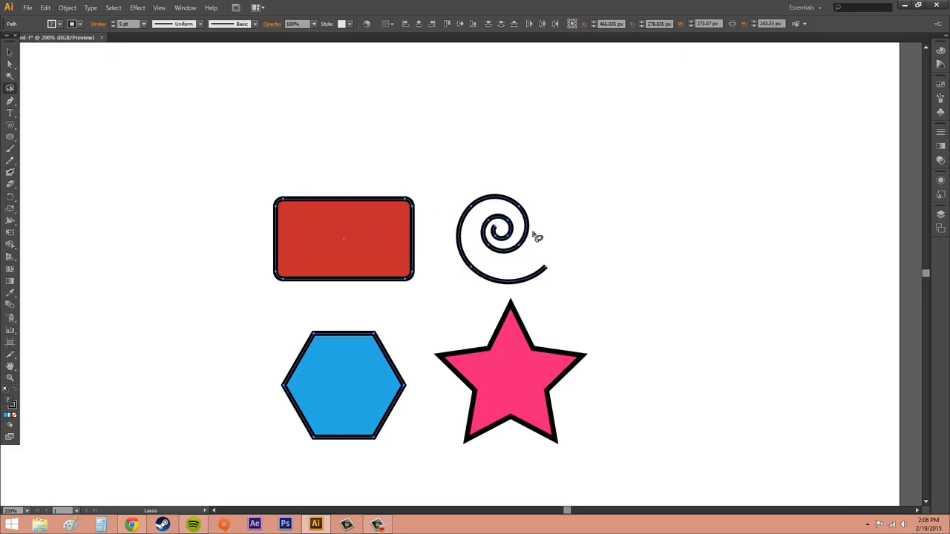
pyautogui.moveTo(381, 169)
pyautogui.mouseDown()
pyautogui.moveTo(324, 169)
pyautogui.moveTo(228, 203)
pyautogui.moveTo(232, 349)
pyautogui.moveTo(262, 445)
pyautogui.moveTo(329, 496)
pyautogui.moveTo(404, 463)
pyautogui.moveTo(425, 421)
pyautogui.moveTo(442, 303)
pyautogui.moveTo(472, 289)
pyautogui.moveTo(562, 295)
pyautogui.moveTo(586, 247)
pyautogui.moveTo(549, 184)
pyautogui.moveTo(373, 172)
pyautogui.mouseUp()
pyautogui.click(9, 51)
pyautogui.click(250, 89)
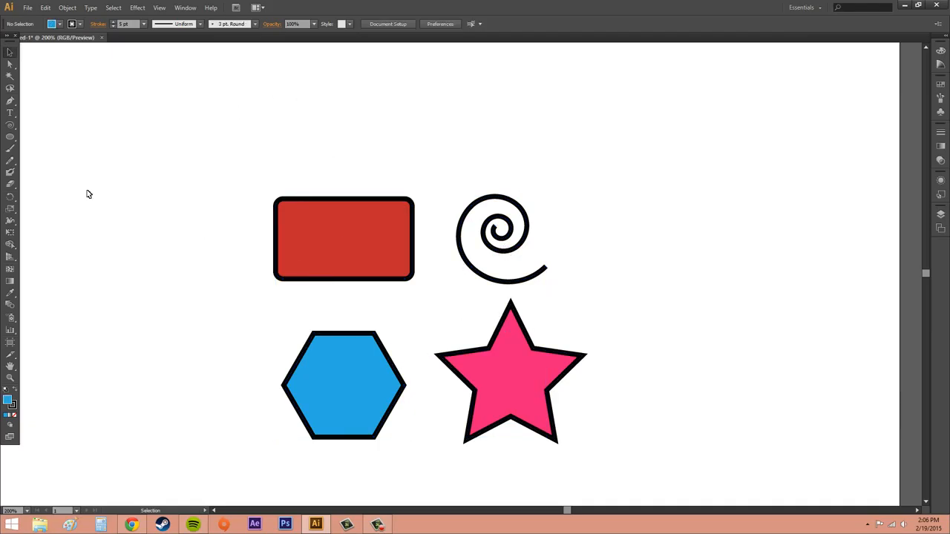
# - Lasso the rectangle and spiral, then the rectangle, spiral and star without the hexagon, and deselect everything
pyautogui.click(10, 88)
pyautogui.moveTo(210, 298)
pyautogui.mouseDown()
pyautogui.moveTo(331, 309)
pyautogui.moveTo(603, 290)
pyautogui.moveTo(622, 208)
pyautogui.moveTo(568, 158)
pyautogui.moveTo(267, 144)
pyautogui.mouseUp()
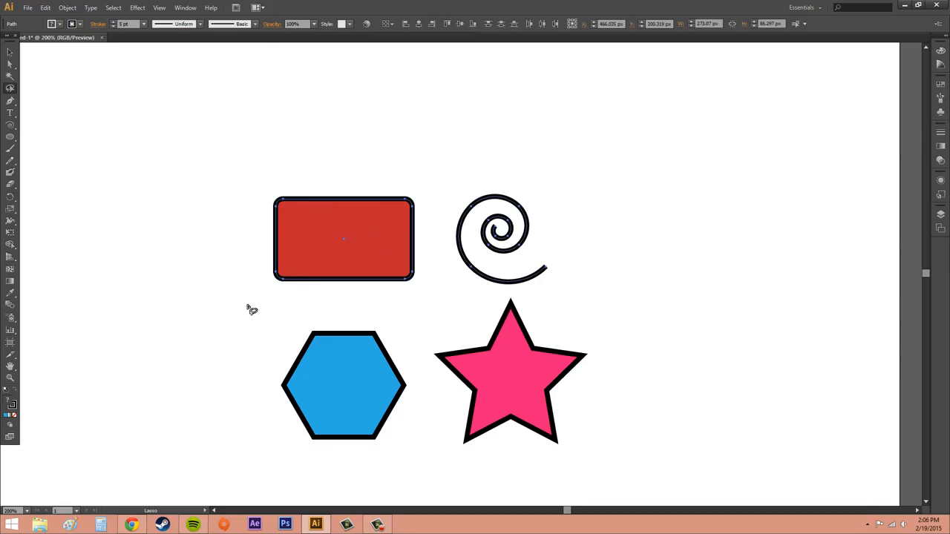
pyautogui.moveTo(240, 302)
pyautogui.mouseDown()
pyautogui.moveTo(436, 284)
pyautogui.moveTo(600, 295)
pyautogui.mouseUp()
pyautogui.moveTo(540, 187)
pyautogui.mouseDown()
pyautogui.moveTo(339, 162)
pyautogui.moveTo(221, 172)
pyautogui.mouseUp()
pyautogui.moveTo(234, 161)
pyautogui.mouseDown()
pyautogui.moveTo(526, 193)
pyautogui.moveTo(625, 348)
pyautogui.moveTo(497, 467)
pyautogui.moveTo(438, 412)
pyautogui.moveTo(403, 333)
pyautogui.moveTo(267, 309)
pyautogui.moveTo(210, 324)
pyautogui.mouseUp()
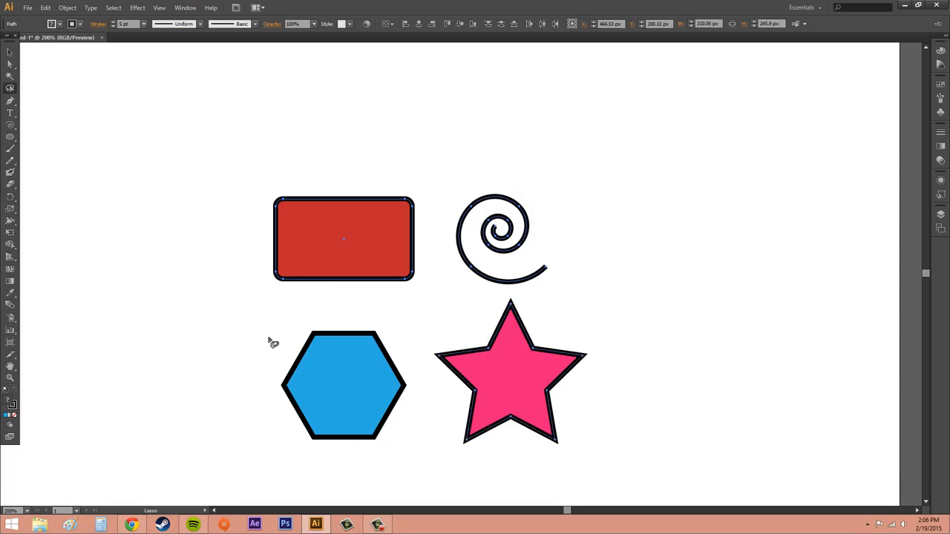
pyautogui.click(222, 316)
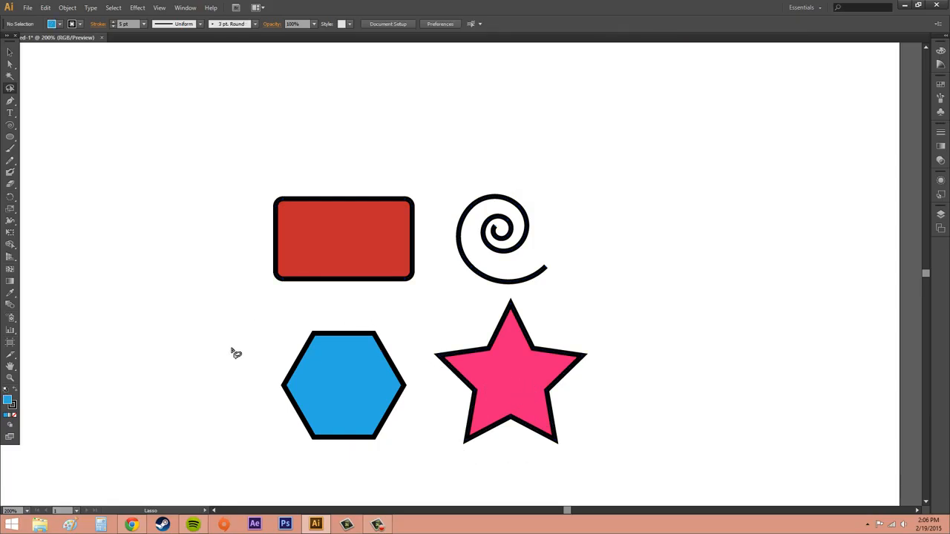
# - Lasso all four shapes, then only the red rectangle and blue hexagon, and clear the selection
pyautogui.moveTo(226, 182)
pyautogui.mouseDown()
pyautogui.moveTo(309, 468)
pyautogui.moveTo(644, 404)
pyautogui.moveTo(615, 187)
pyautogui.moveTo(606, 178)
pyautogui.mouseUp()
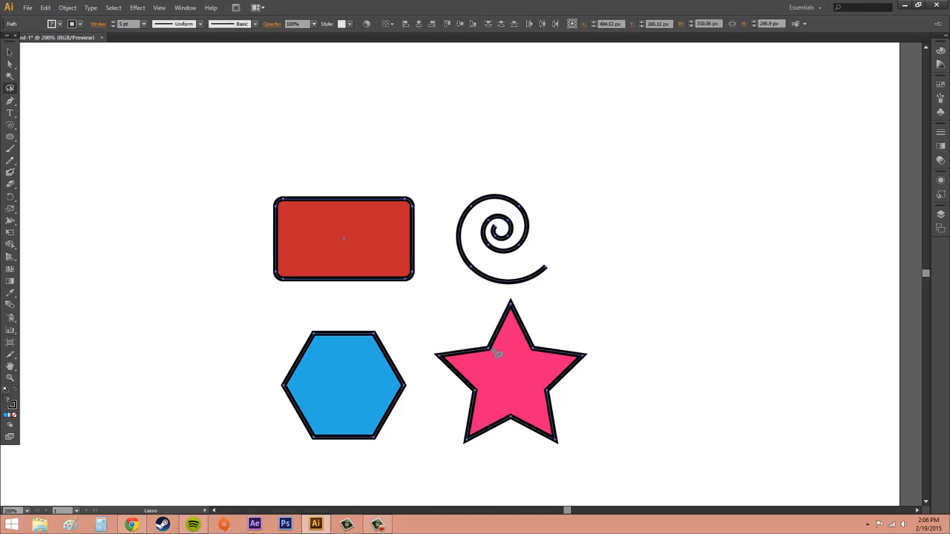
pyautogui.moveTo(229, 180)
pyautogui.mouseDown()
pyautogui.moveTo(196, 388)
pyautogui.moveTo(276, 502)
pyautogui.moveTo(529, 488)
pyautogui.moveTo(620, 409)
pyautogui.moveTo(580, 232)
pyautogui.moveTo(556, 220)
pyautogui.mouseUp()
pyautogui.press('Delete')
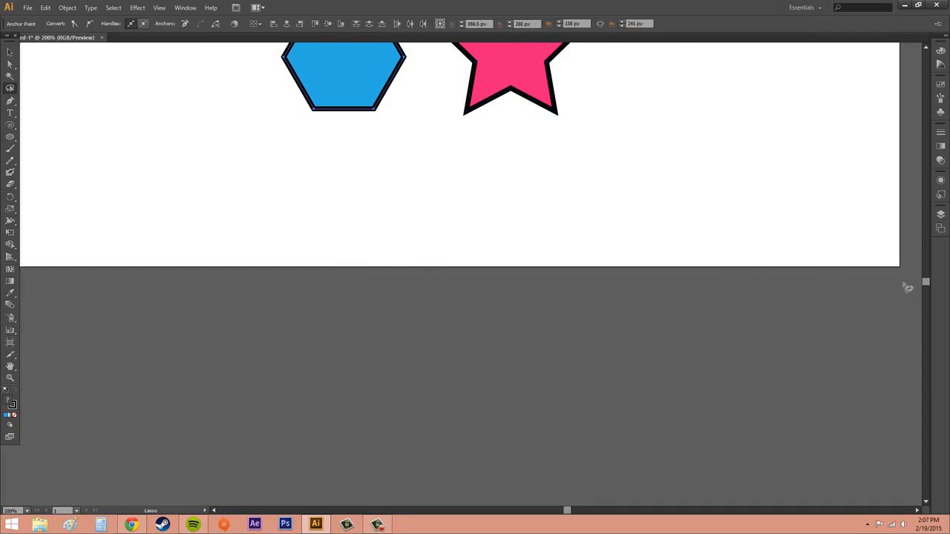
pyautogui.moveTo(925, 284); pyautogui.dragTo(926, 275)
pyautogui.click(11, 54)
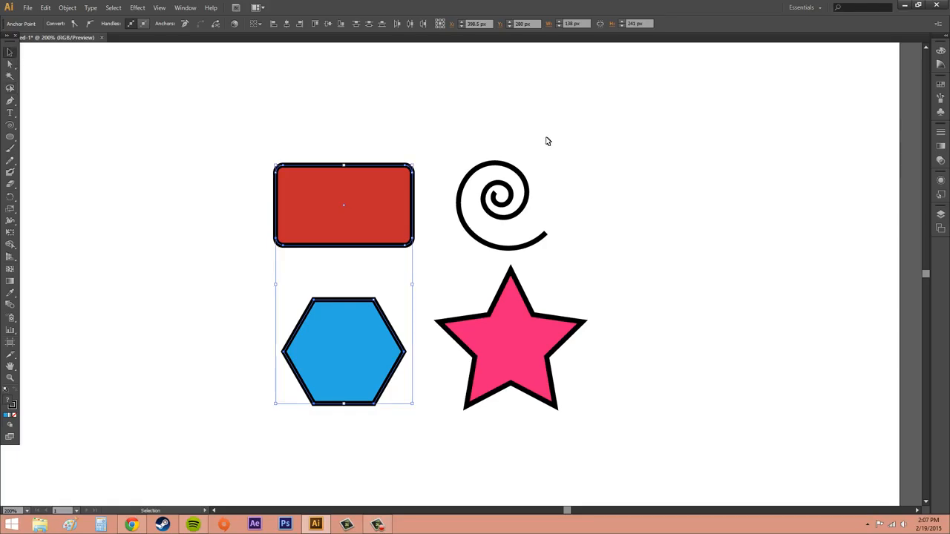
pyautogui.click(547, 140)
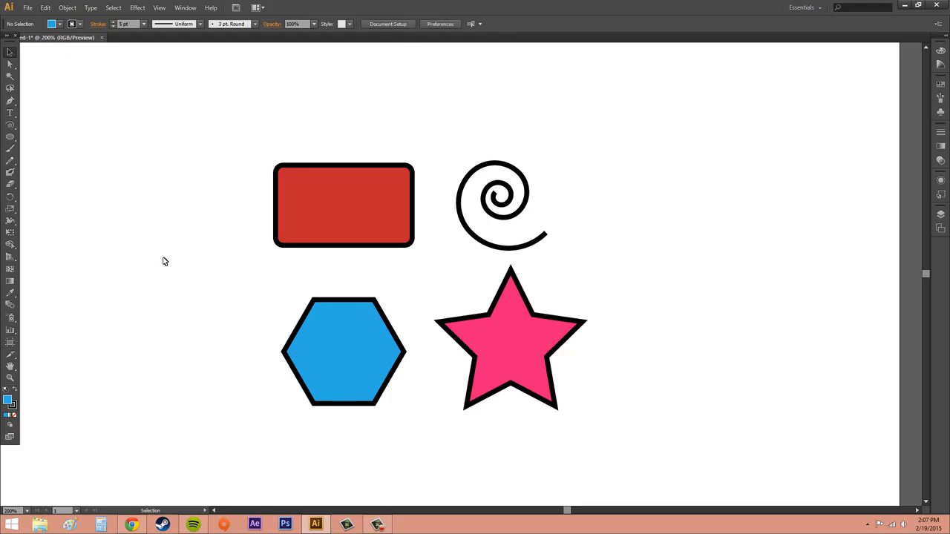
# - Select only the spiral with the Lasso tool, and deselect it
pyautogui.click(10, 87)
pyautogui.moveTo(269, 117)
pyautogui.mouseDown()
pyautogui.moveTo(506, 126)
pyautogui.moveTo(549, 153)
pyautogui.moveTo(491, 189)
pyautogui.moveTo(475, 213)
pyautogui.moveTo(550, 230)
pyautogui.moveTo(548, 166)
pyautogui.mouseUp()
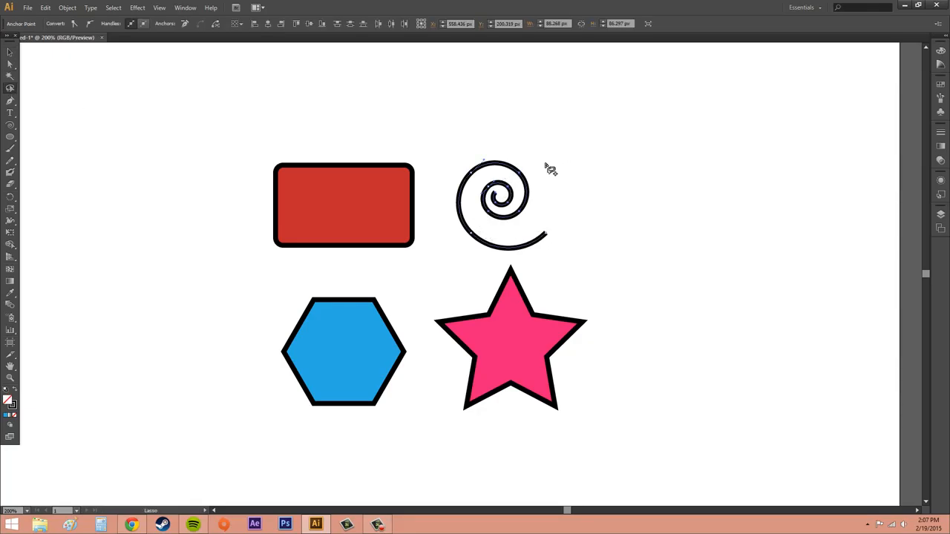
pyautogui.click(376, 253)
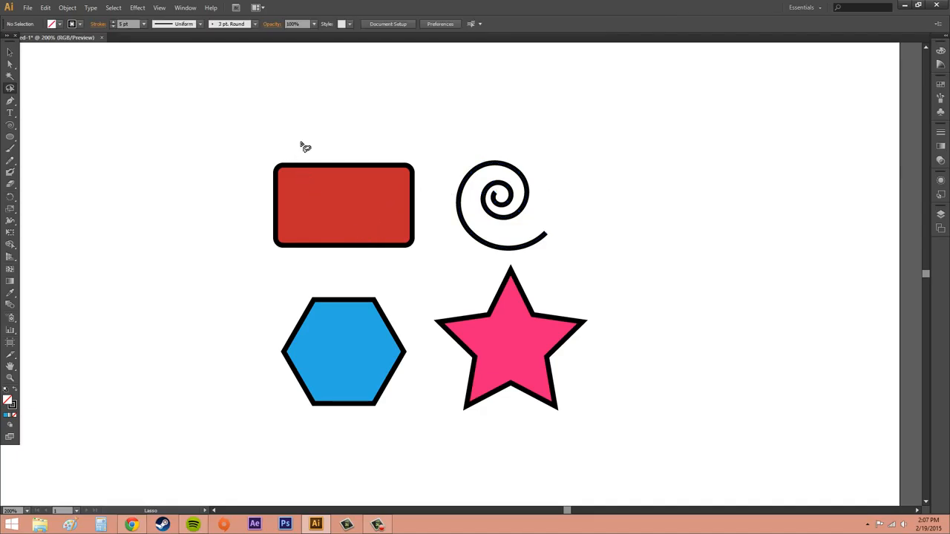
# - Lasso the red rectangle, add the pink star to the selection, and deselect both
pyautogui.moveTo(327, 143)
pyautogui.mouseDown()
pyautogui.moveTo(341, 276)
pyautogui.moveTo(374, 134)
pyautogui.moveTo(332, 149)
pyautogui.moveTo(331, 259)
pyautogui.moveTo(355, 117)
pyautogui.moveTo(350, 130)
pyautogui.mouseUp()
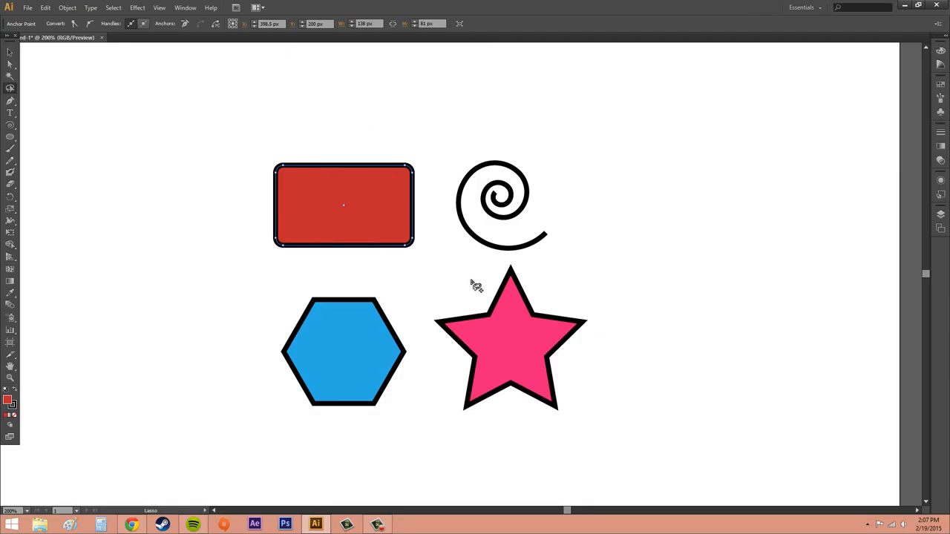
pyautogui.moveTo(469, 273)
pyautogui.mouseDown()
pyautogui.moveTo(508, 309)
pyautogui.moveTo(462, 270)
pyautogui.mouseUp()
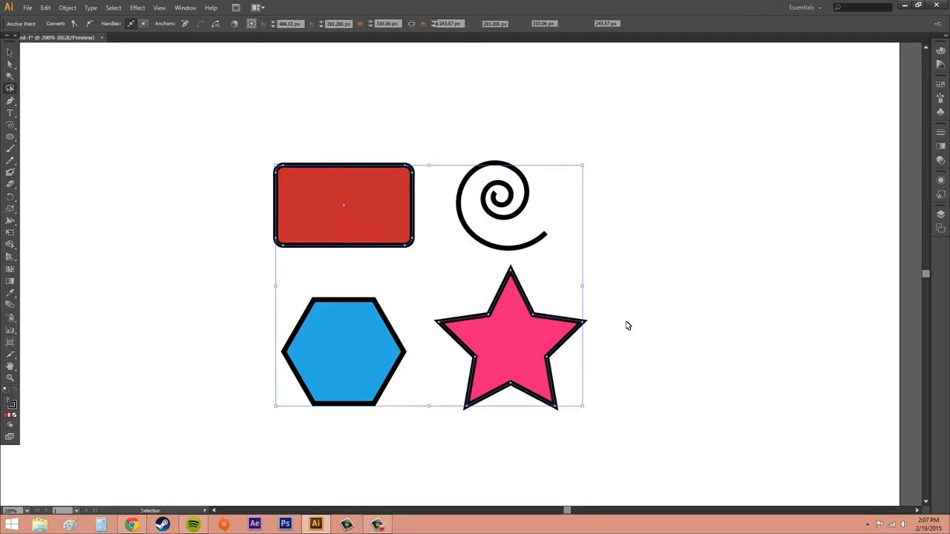
pyautogui.hotkey('ctrl', 'z')
pyautogui.click(10, 53)
pyautogui.click(675, 172)
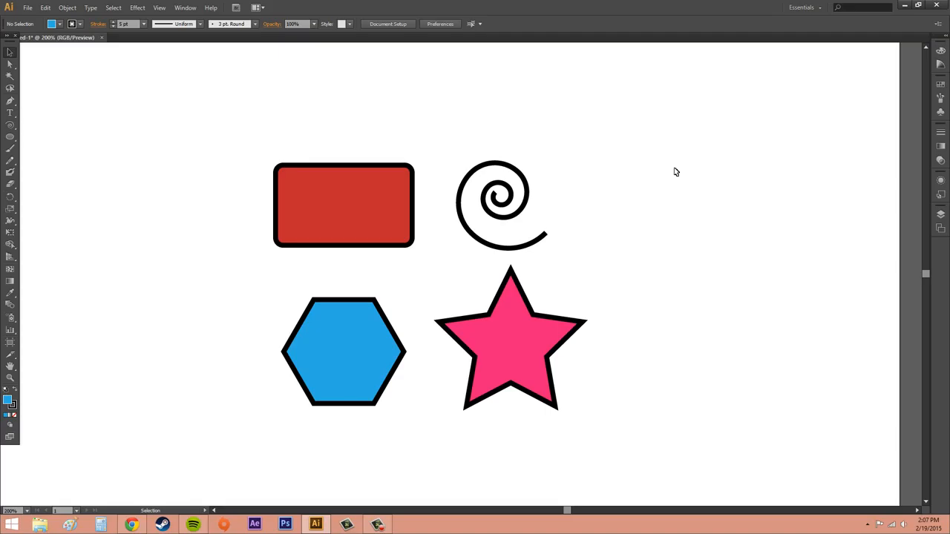
# - Select the red rectangle, pink star, spiral and blue hexagon one after another with the Magic Wand tool
pyautogui.click(11, 76)
pyautogui.click(315, 195)
pyautogui.click(507, 340)
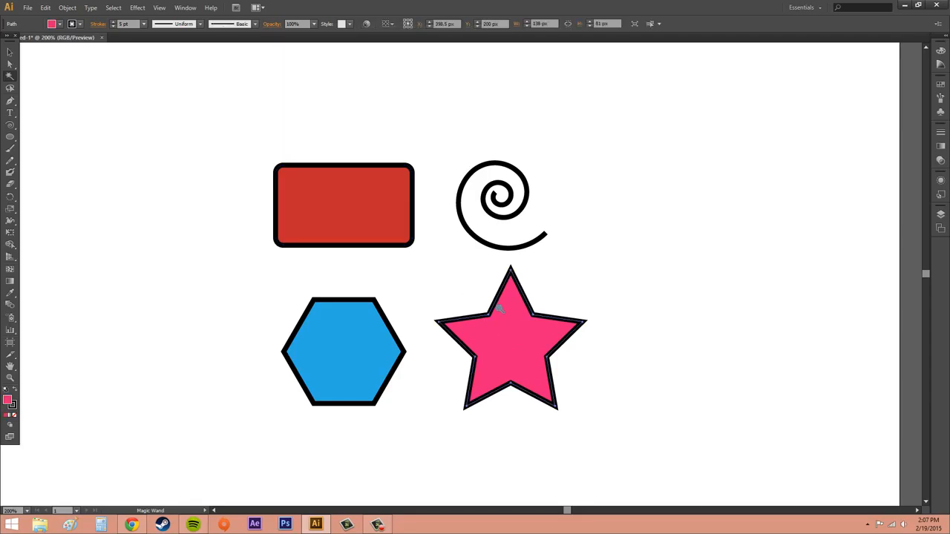
pyautogui.click(483, 239)
pyautogui.click(377, 343)
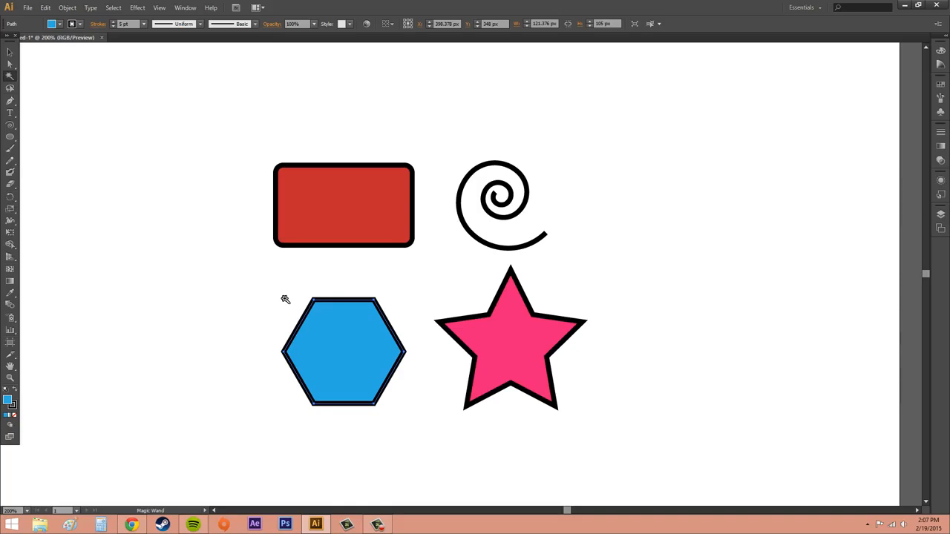
# - Select the red rectangle with the Magic Wand tool, switch to the Selection tool, and deselect it
pyautogui.click(9, 78)
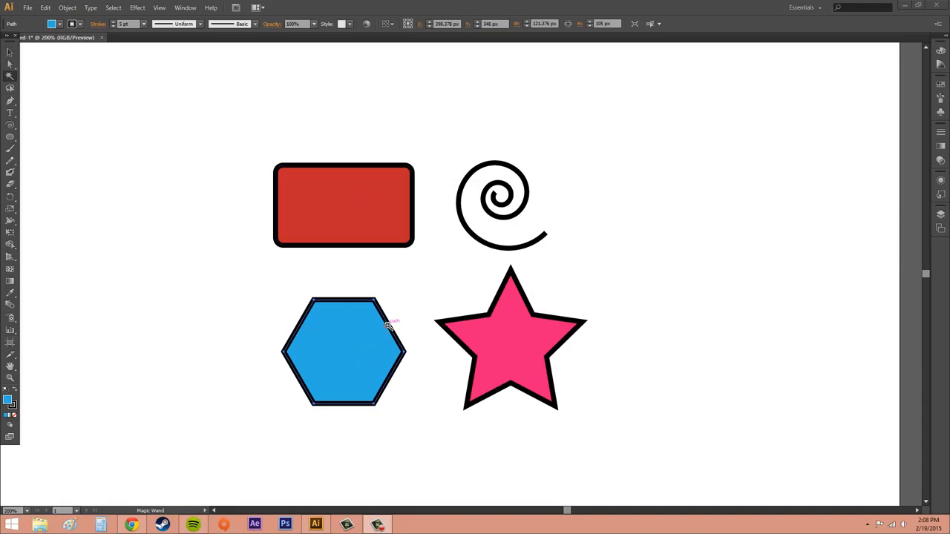
pyautogui.click(324, 215)
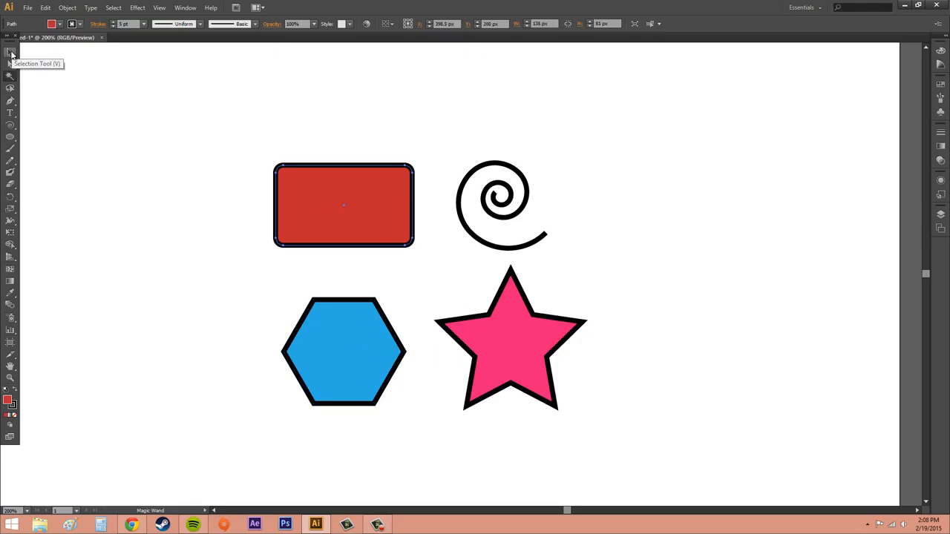
pyautogui.click(11, 53)
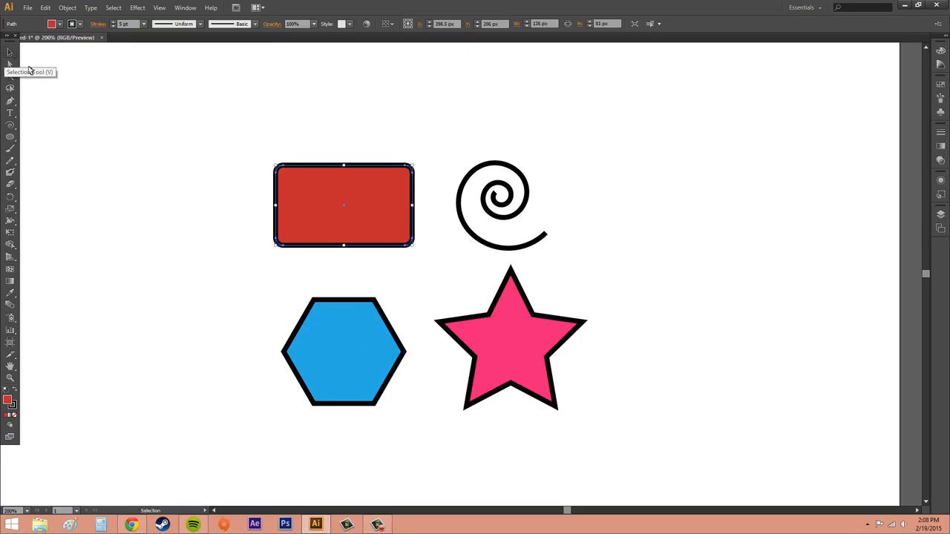
pyautogui.click(101, 110)
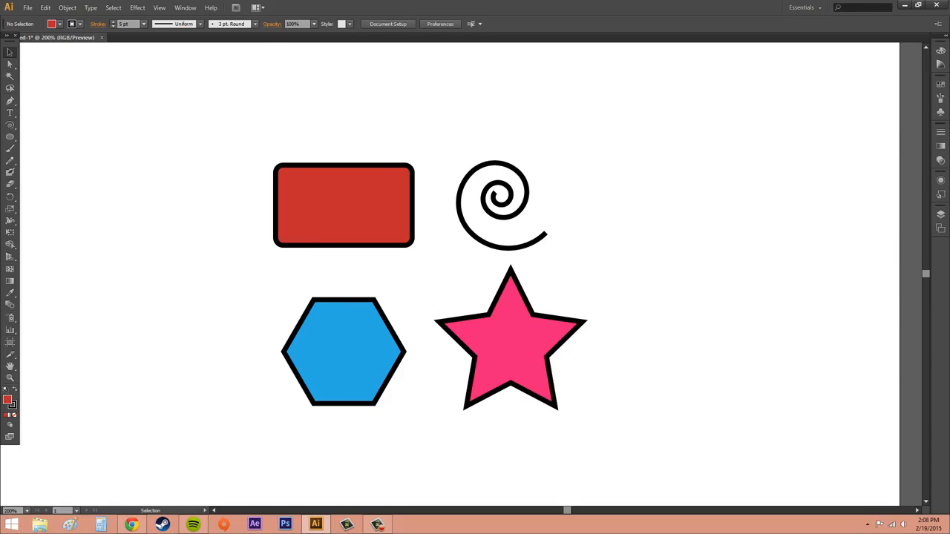
# - Draw a red ellipse about 95 px wide and 106.5 px high, above and to the left of the red rectangle
pyautogui.press('y')
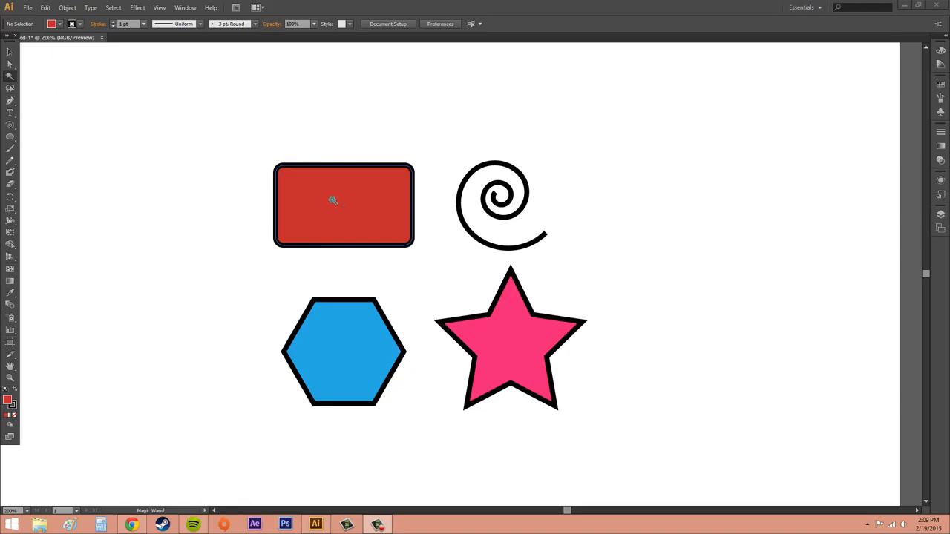
pyautogui.press('l')
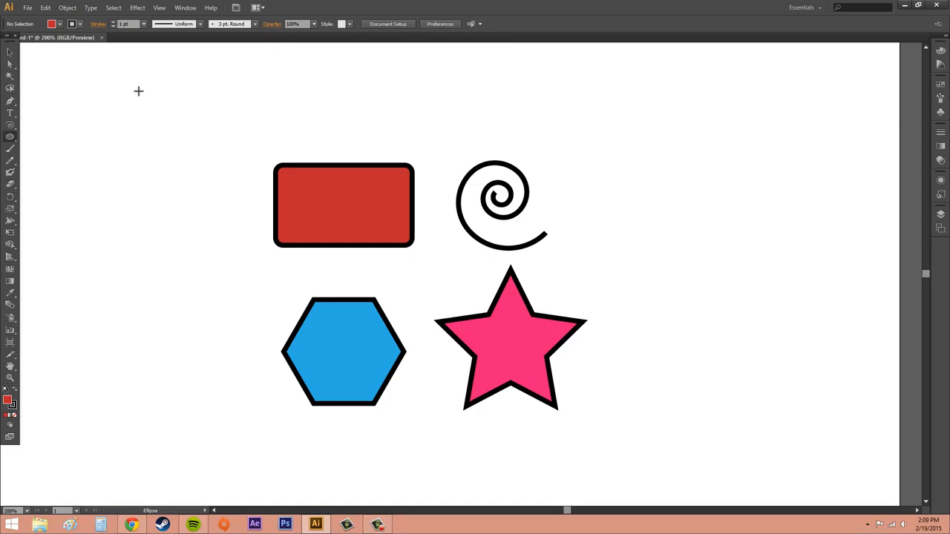
pyautogui.moveTo(126, 94)
pyautogui.mouseDown()
pyautogui.moveTo(206, 198)
pyautogui.moveTo(246, 166)
pyautogui.moveTo(221, 198)
pyautogui.mouseUp()
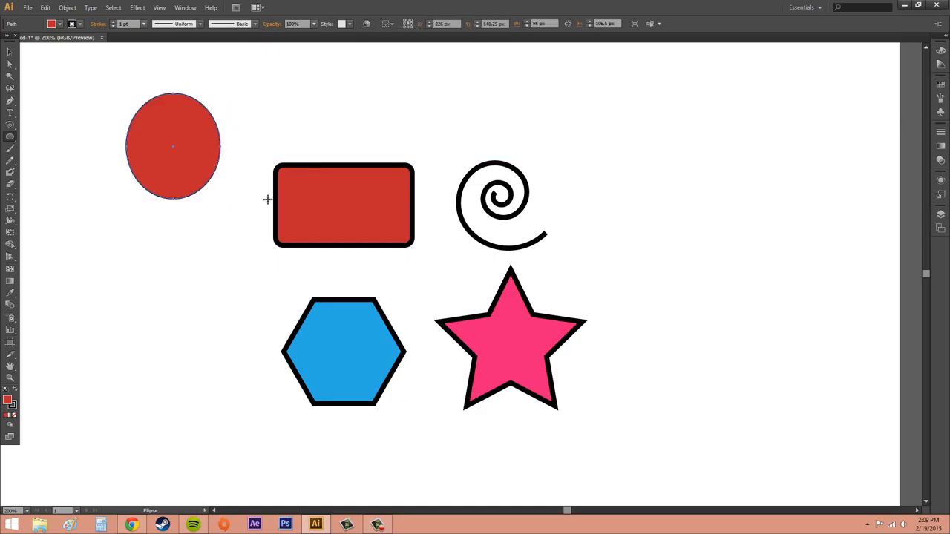
# - Set the red ellipse's stroke weight to 4 pt and deselect it with the Selection tool
pyautogui.click(112, 22)
pyautogui.click(112, 22)
pyautogui.click(112, 22)
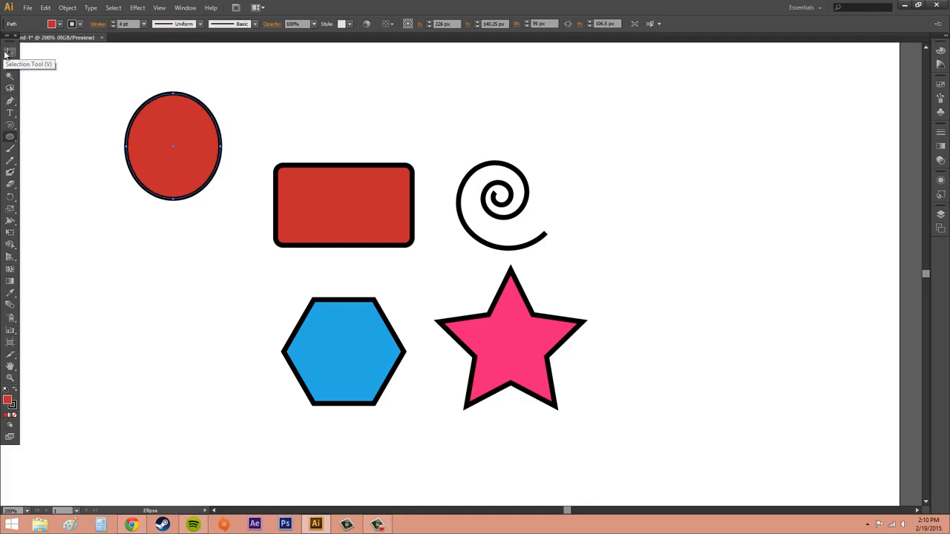
pyautogui.click(10, 51)
pyautogui.click(396, 94)
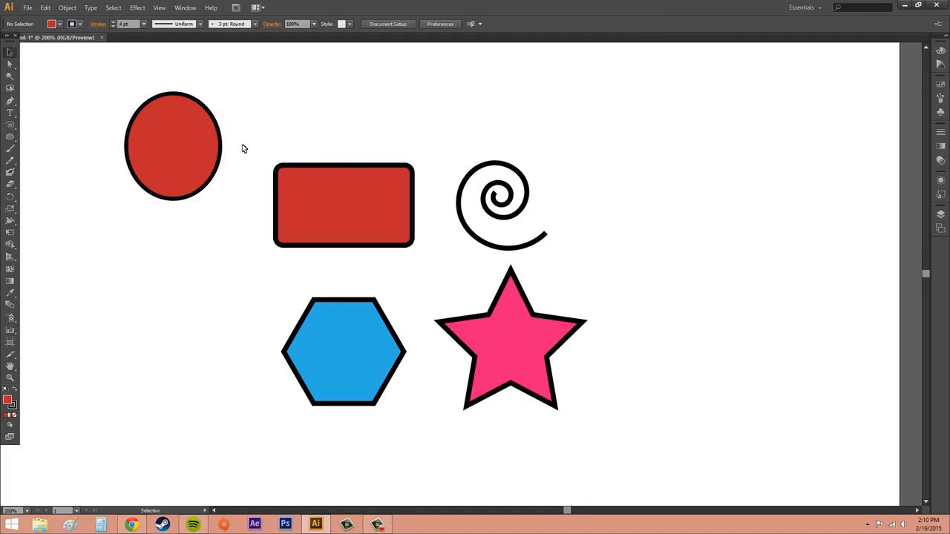
# - Select both red shapes at once with the Magic Wand tool, and switch the selection to only the blue hexagon
pyautogui.click(9, 76)
pyautogui.click(172, 131)
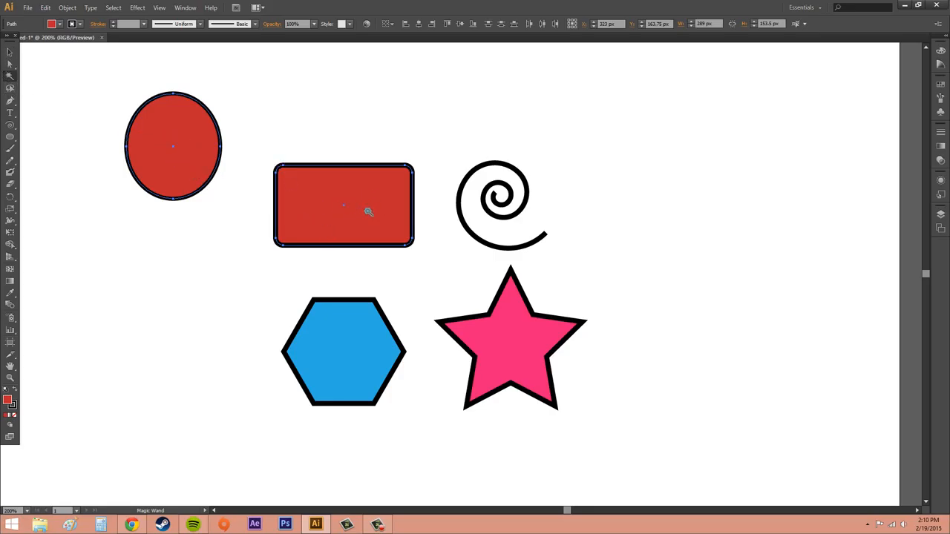
pyautogui.keyDown('shift'); pyautogui.click(327, 336); pyautogui.keyUp('shift')
pyautogui.click(357, 354)
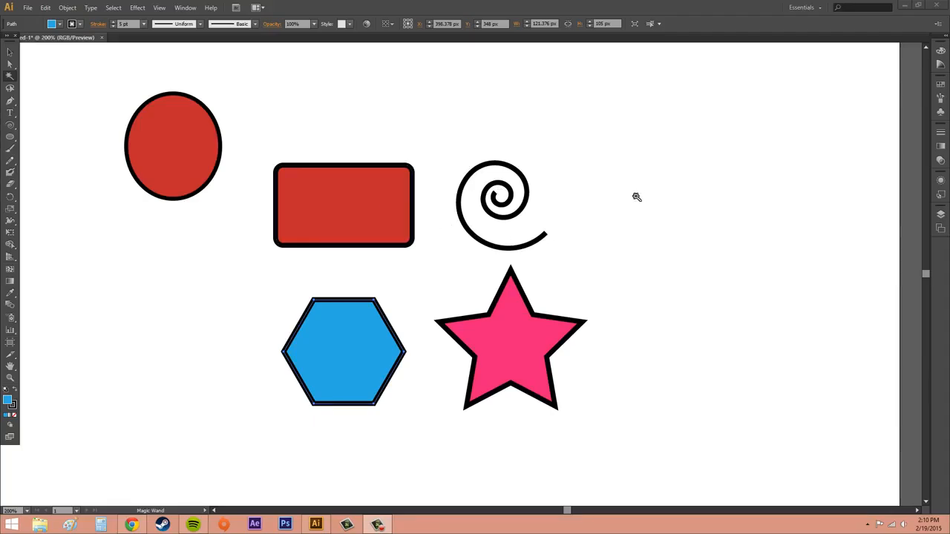
# - Add the red rectangle and red ellipse to the blue hexagon's selection with the Magic Wand tool, and undo the addition
pyautogui.click(375, 319)
pyautogui.click(341, 236)
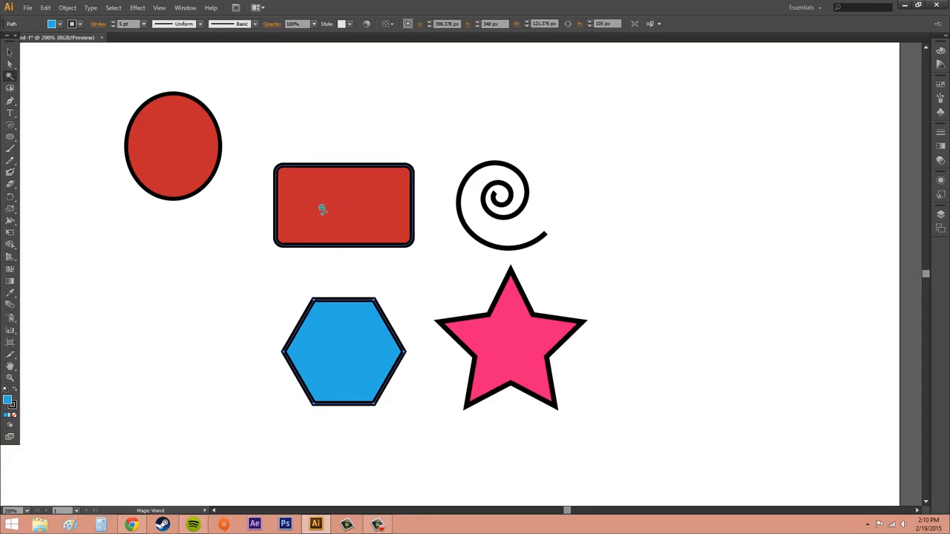
pyautogui.click(322, 210)
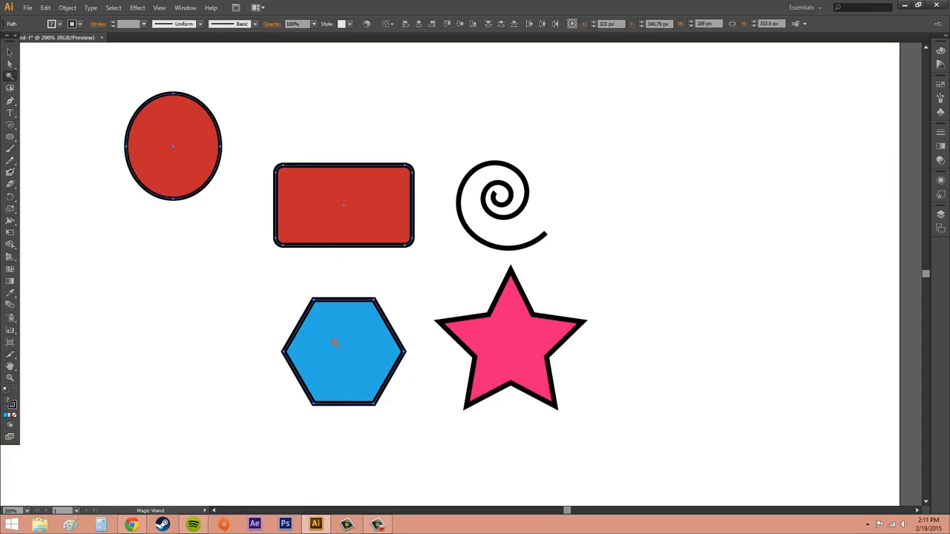
pyautogui.hotkey('ctrl', 'z')
pyautogui.hotkey('ctrl', 'z')
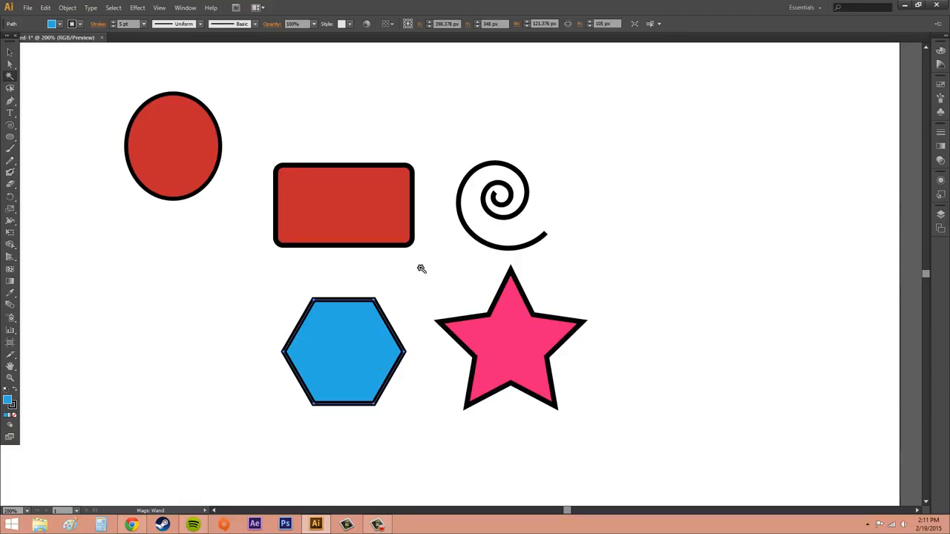
# - Undo a repeated Magic Wand addition of the red shapes, and deselect the blue hexagon with the Selection tool
pyautogui.keyDown('shift'); pyautogui.click(326, 221); pyautogui.keyUp('shift')
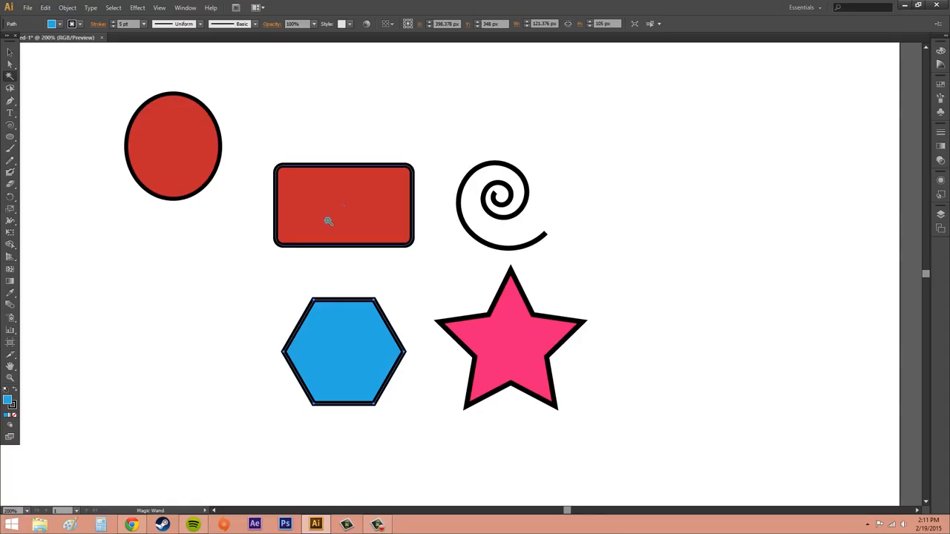
pyautogui.hotkey('ctrl', 'z')
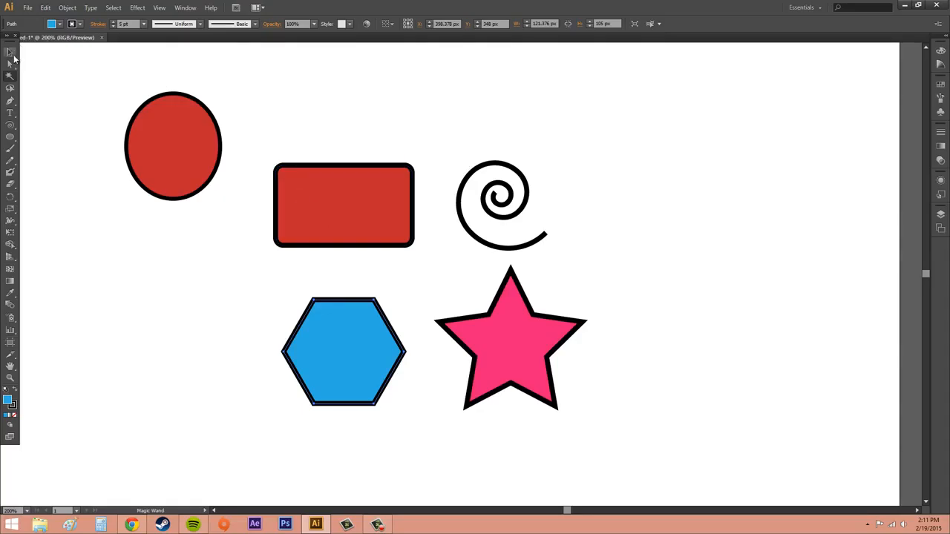
pyautogui.click(10, 52)
pyautogui.click(253, 290)
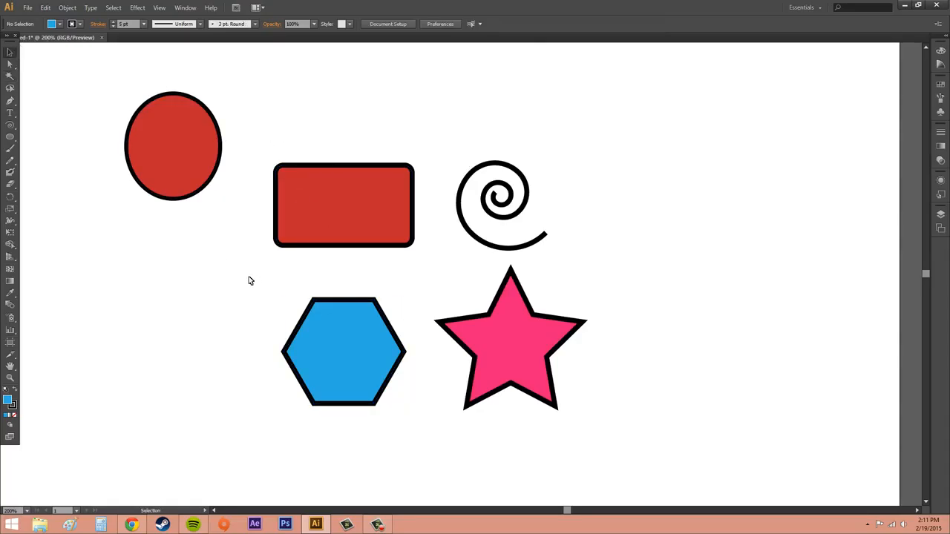